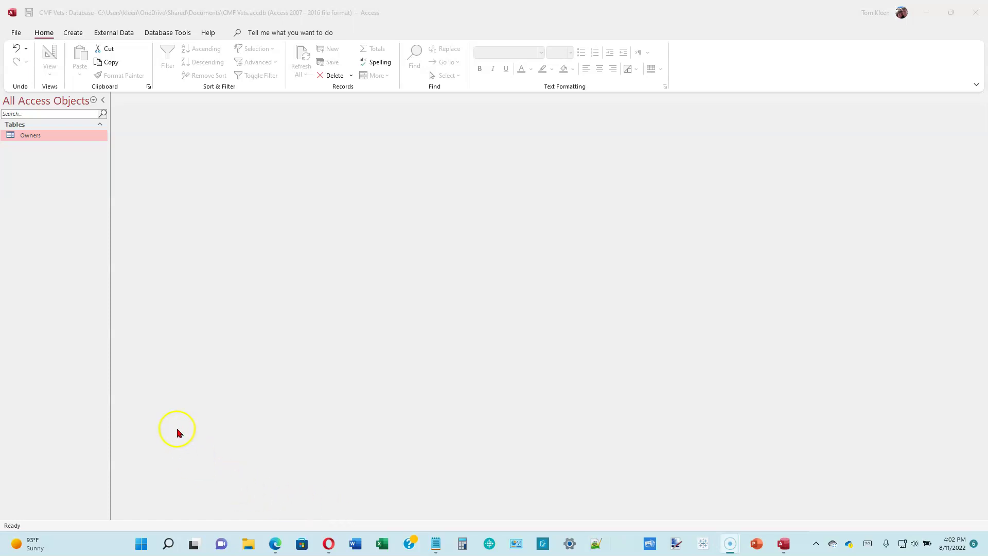
Switch the ribbon to the Create tab.
click(78, 35)
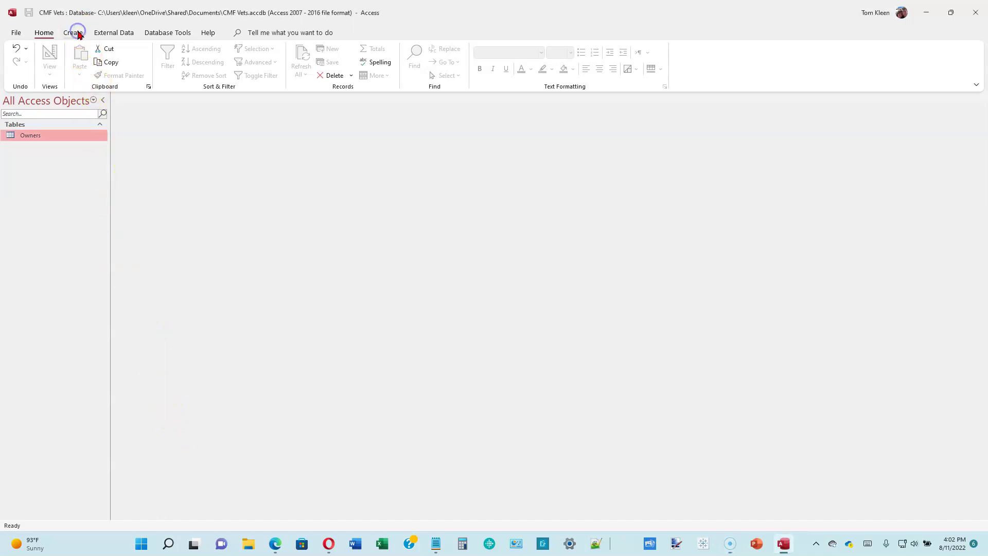
click(79, 34)
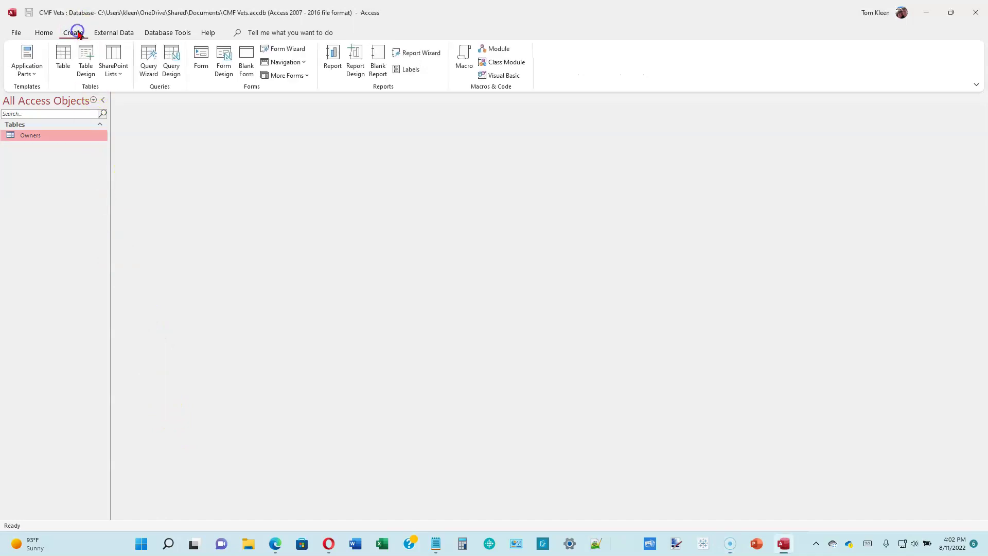
Design a new table with fields Patient ID, Patient Name, Animal Type, Breed and Owner ID.
click(86, 59)
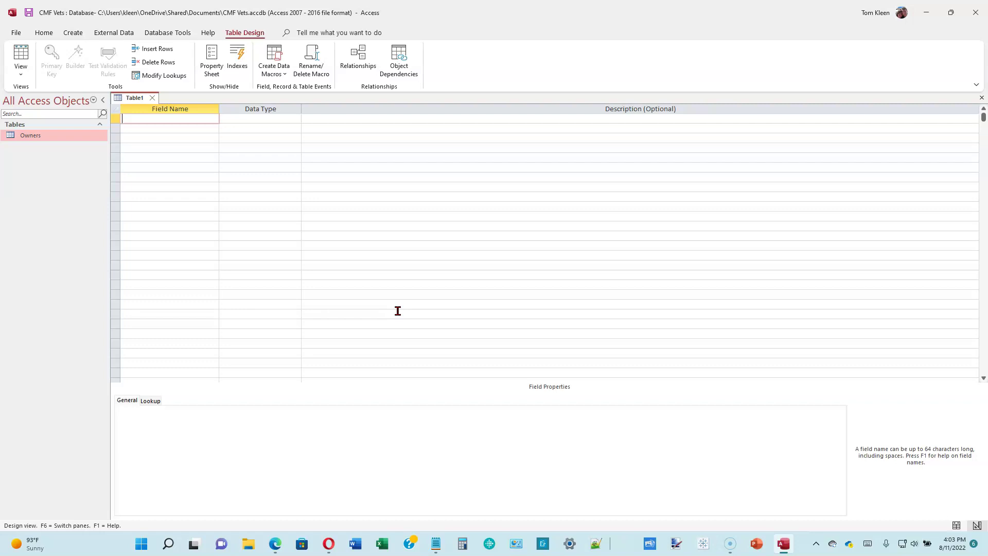
click(407, 316)
text(Patient ID)
key(Down)
text(Patient Name)
key(Down)
text(Animal Type)
key(Down)
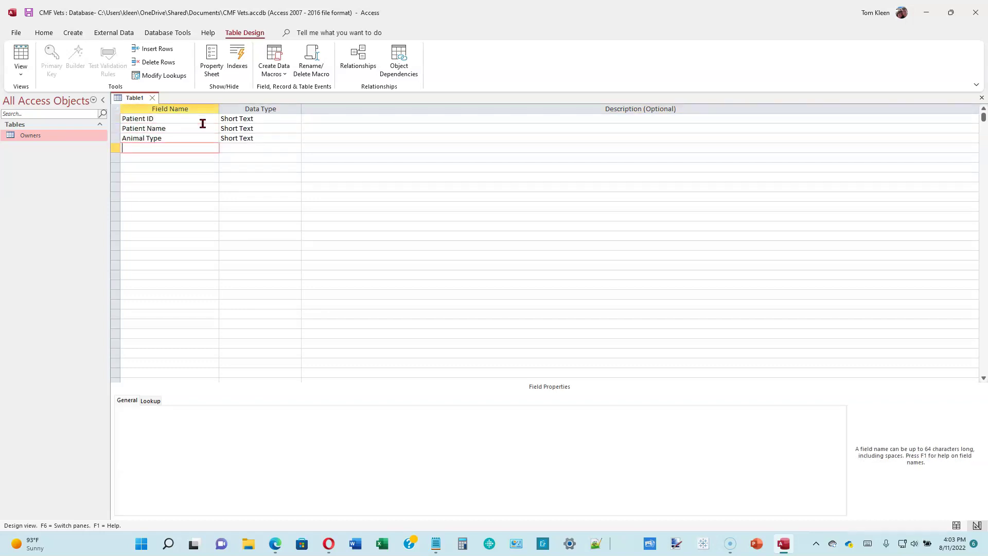
text(Breed)
key(Down)
text(Owner ID)
key(Tab)
key(Tab)
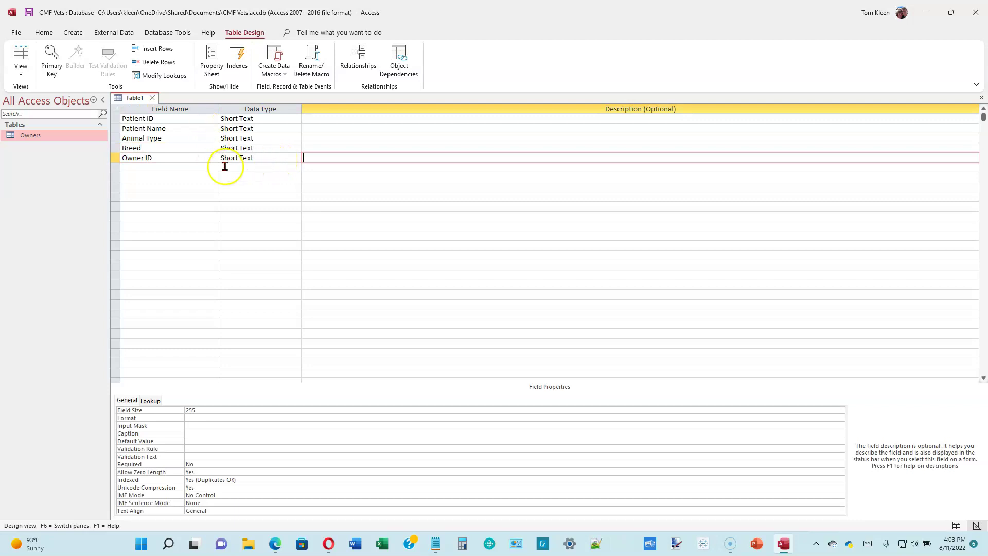
Set Patient ID as the table's primary key from its row shortcut menu.
right_click(115, 120)
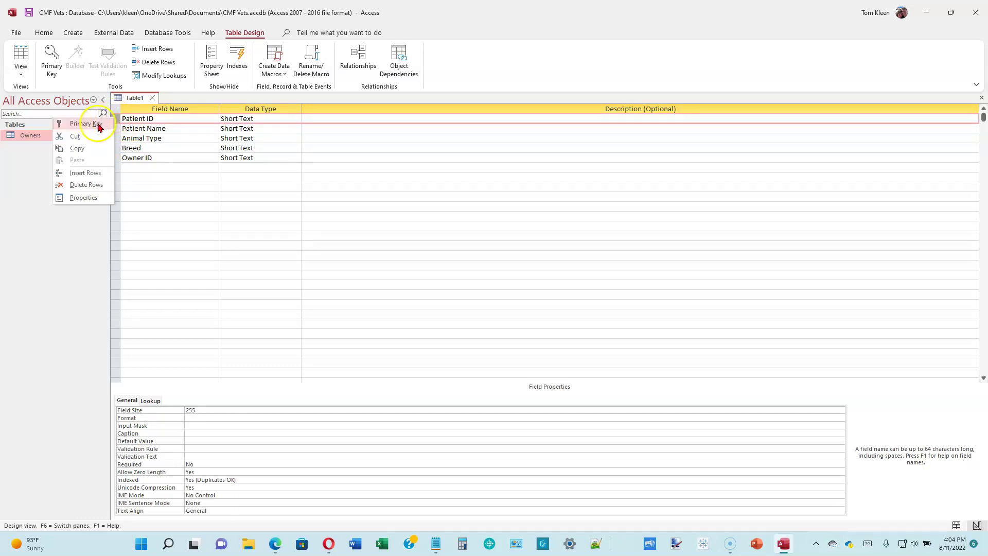
click(98, 125)
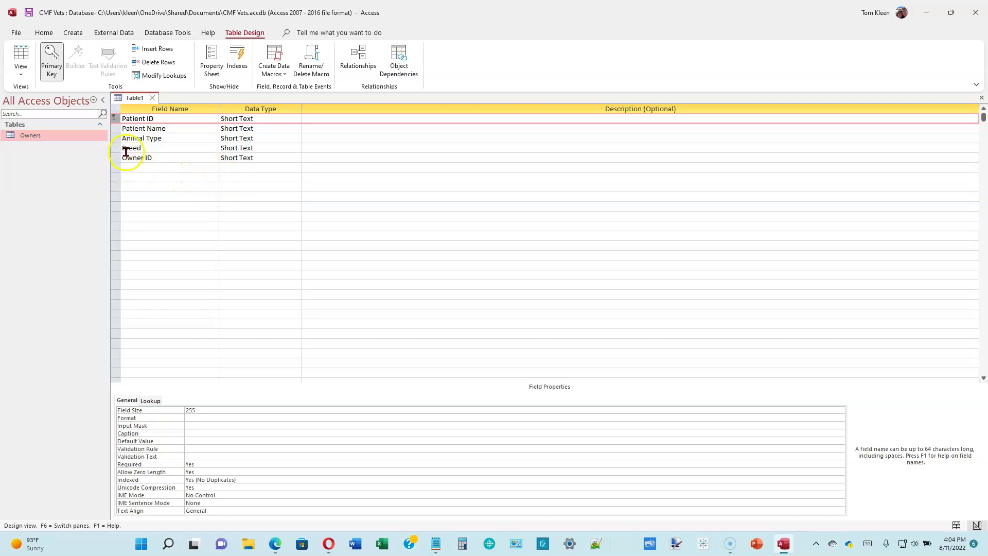
Save the new table as Patients, then bring up the list of table views.
click(29, 13)
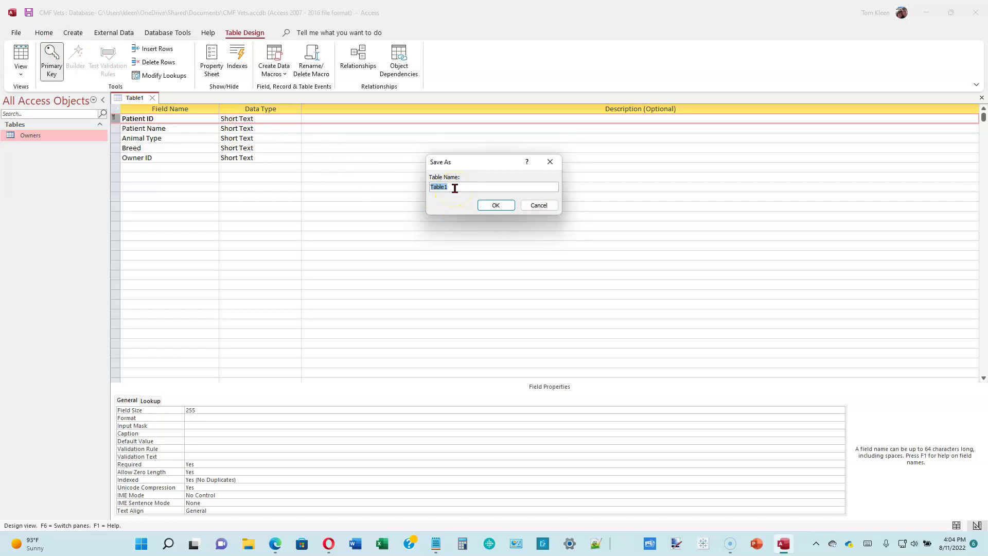
text(Patients)
key(Return)
click(138, 166)
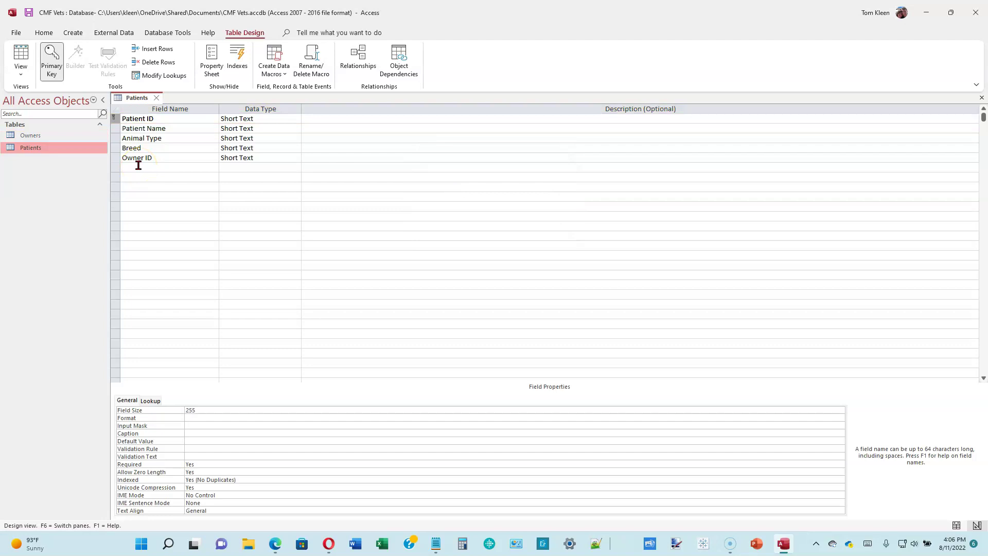
click(22, 76)
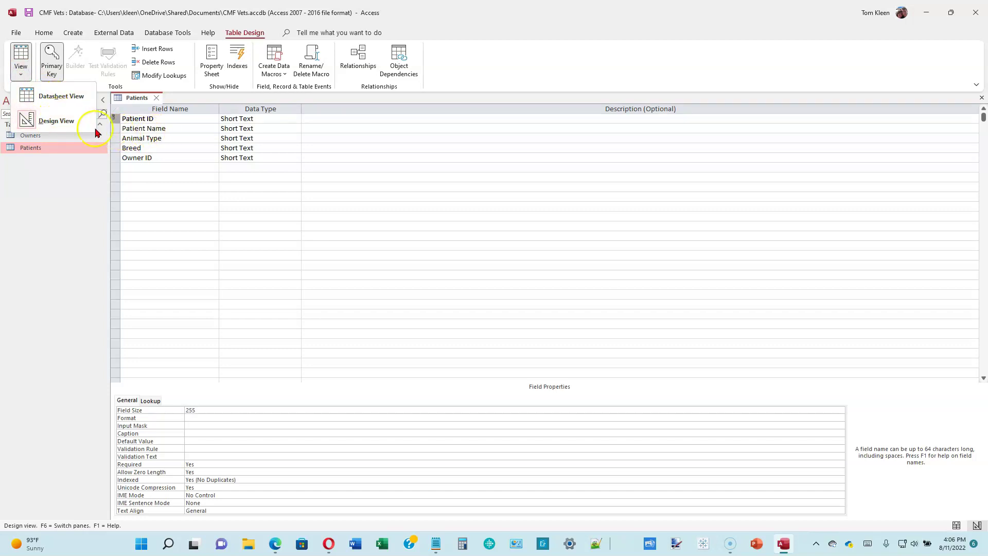
Switch to Datasheet View and enter the first record: C-1, Paws, Feline, Calico, O-2.
click(53, 97)
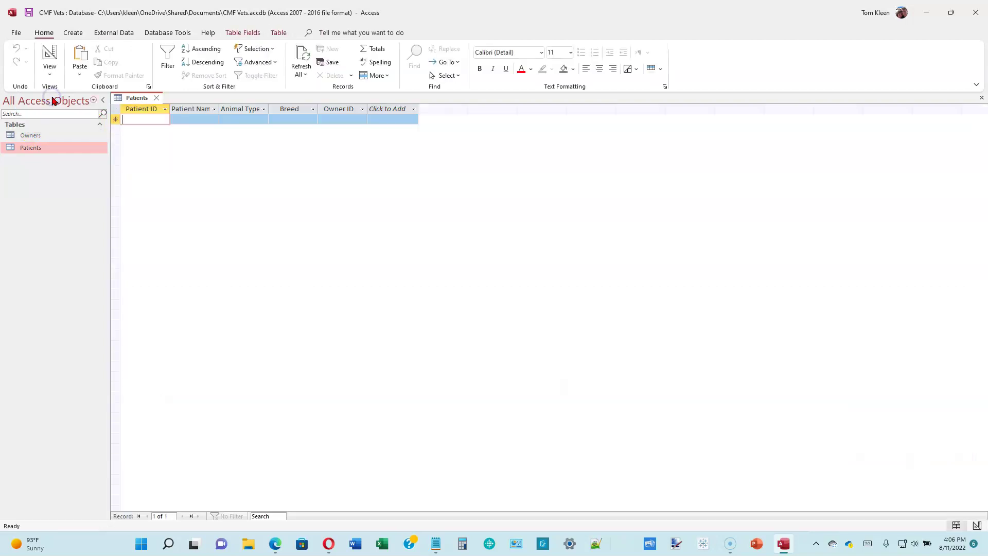
click(201, 148)
click(148, 121)
text(C-1)
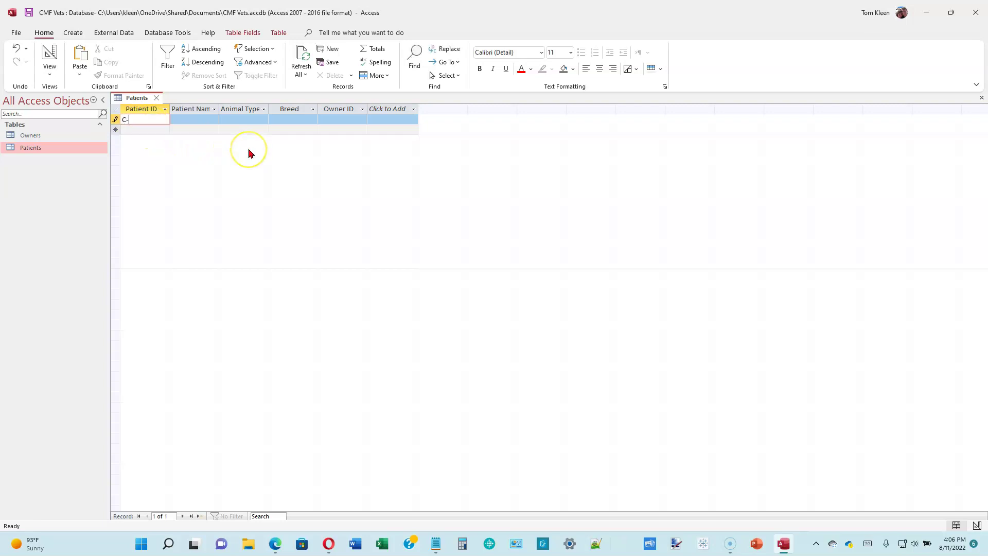
key(Tab)
text(Paws)
key(Tab)
text(Feline)
key(Tab)
text(Calico)
key(Tab)
text(O-2)
Enter the second record: C-2, Canine, Labrador, owner O-1.
key(Tab)
text(C-2)
key(Tab)
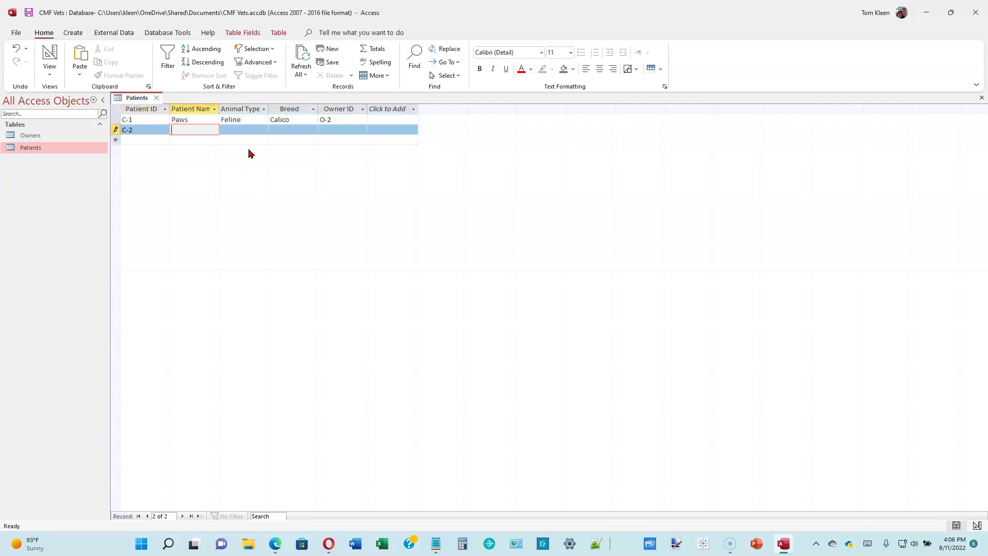
text(Canine)
key(Tab)
text(Labrador)
Enter the third record F-1 for Fluffy, a Feline Tabby, starting its owner ID.
key(Tab)
text(O-1)
key(Tab)
text(F-1)
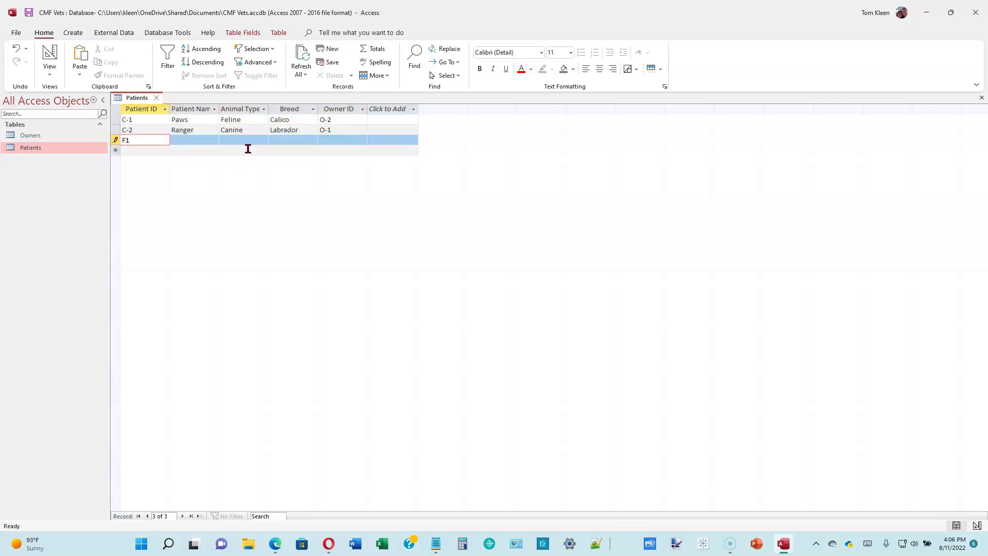
key(Tab)
text(Fluffy)
key(Tab)
text(Feline)
key(Tab)
text(Tabby)
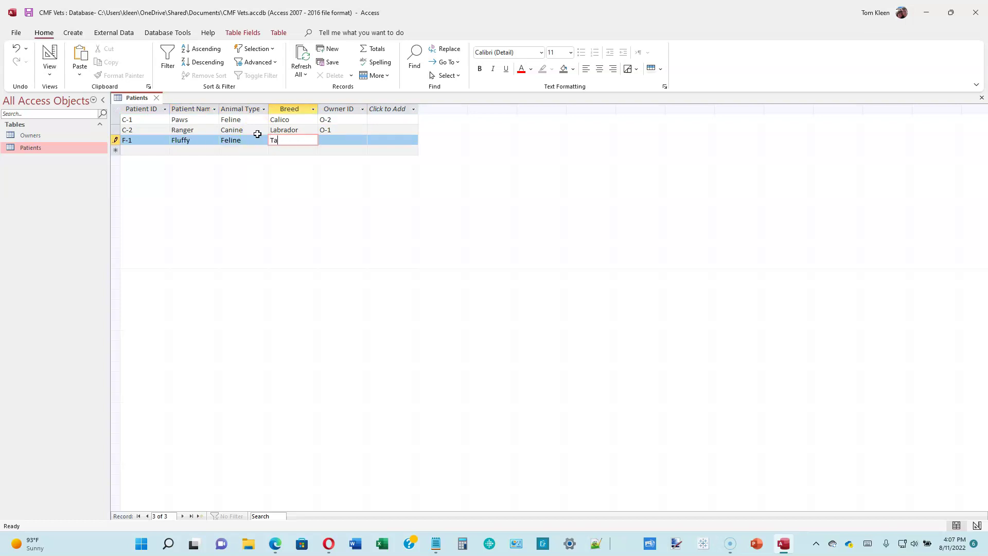
key(Tab)
text(O-)
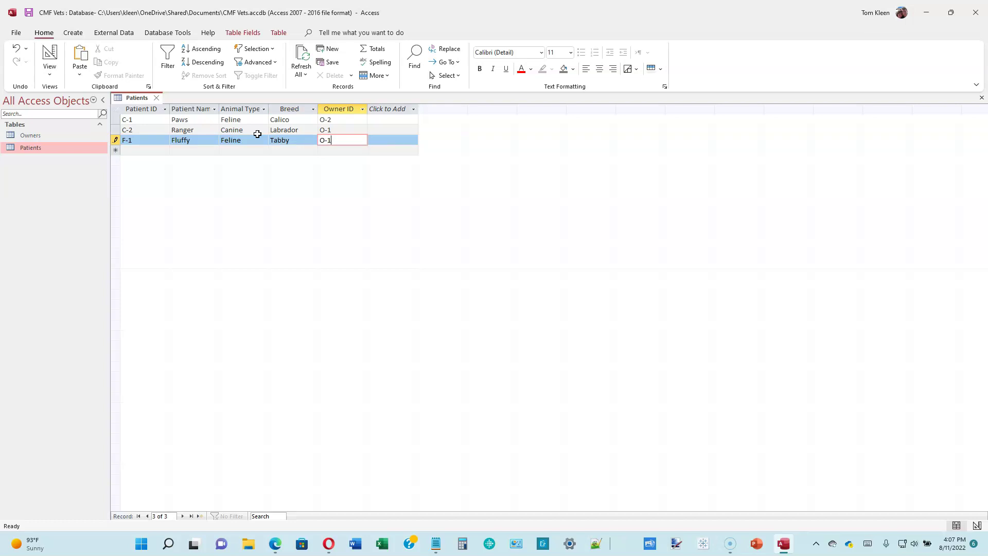
Complete Fluffy's owner ID as O-1, close the table and reopen Patients.
text(1)
click(156, 98)
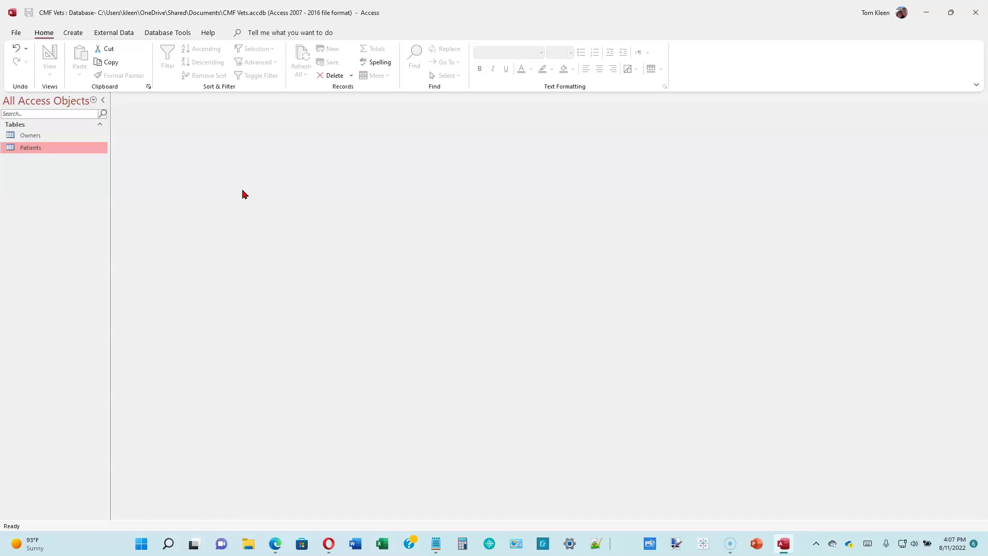
right_click(46, 148)
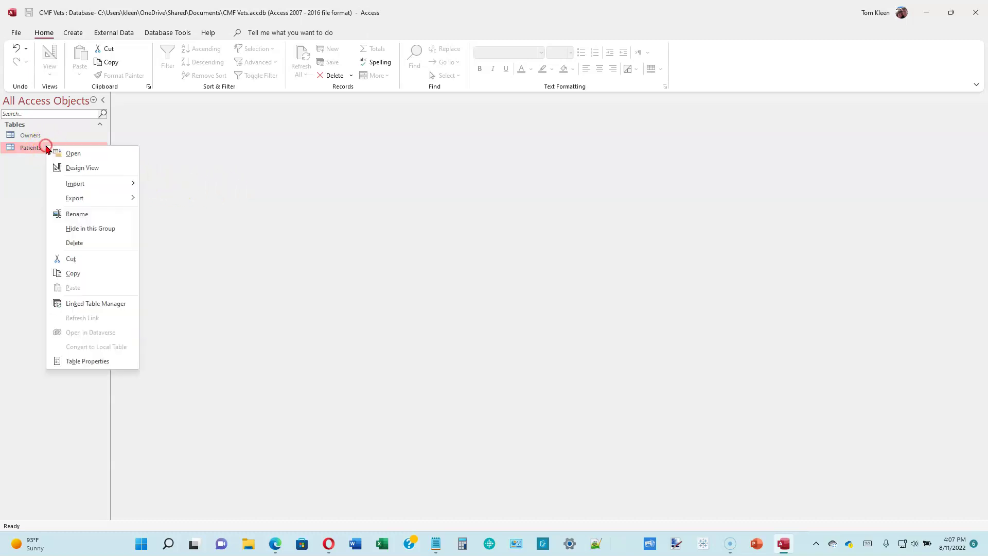
click(59, 153)
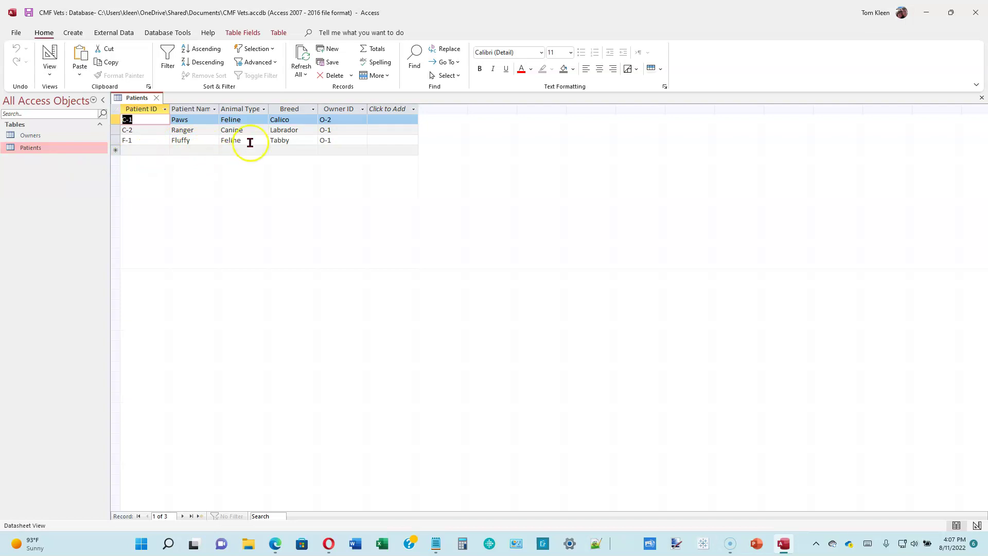
Autofit the Patient Name and Animal Type columns, then close and save the layout.
double_click(222, 108)
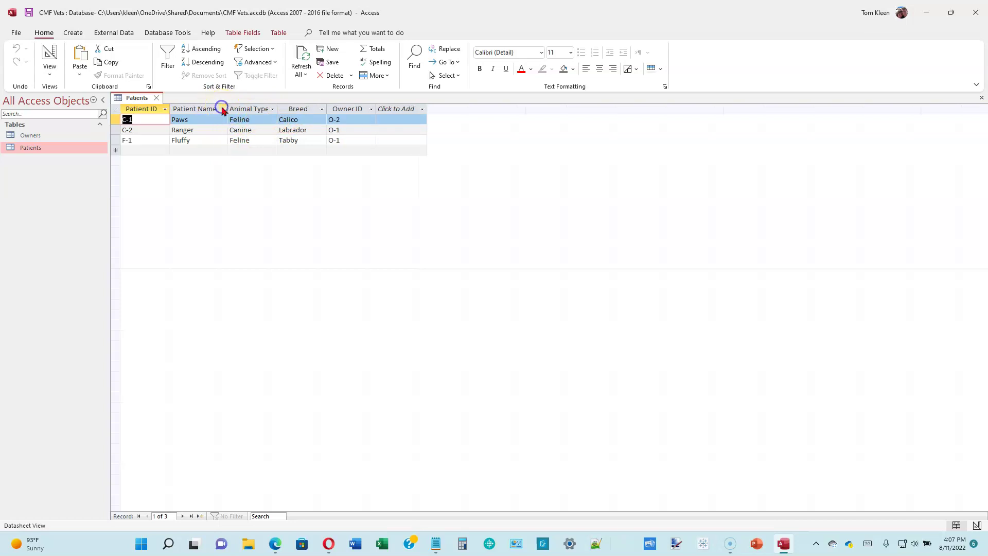
double_click(278, 108)
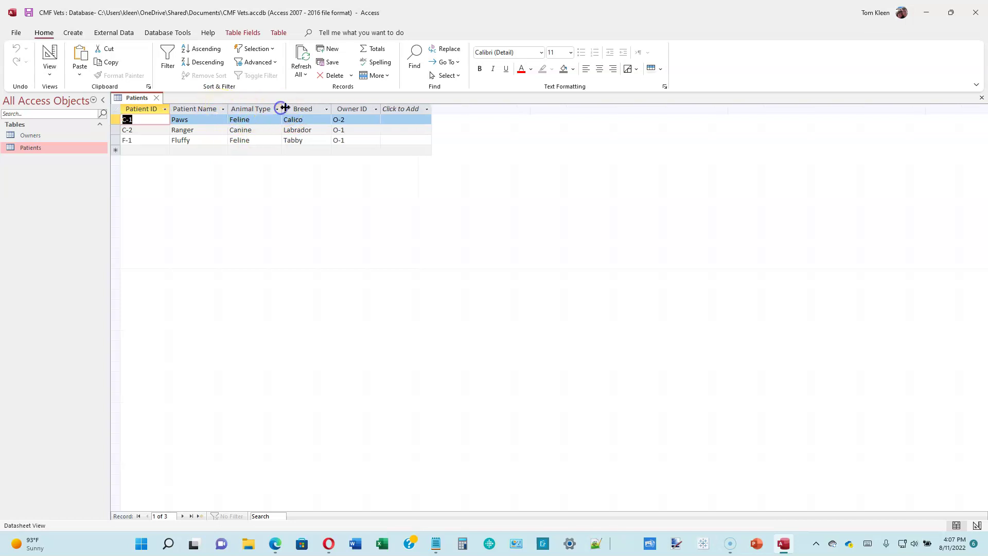
click(327, 110)
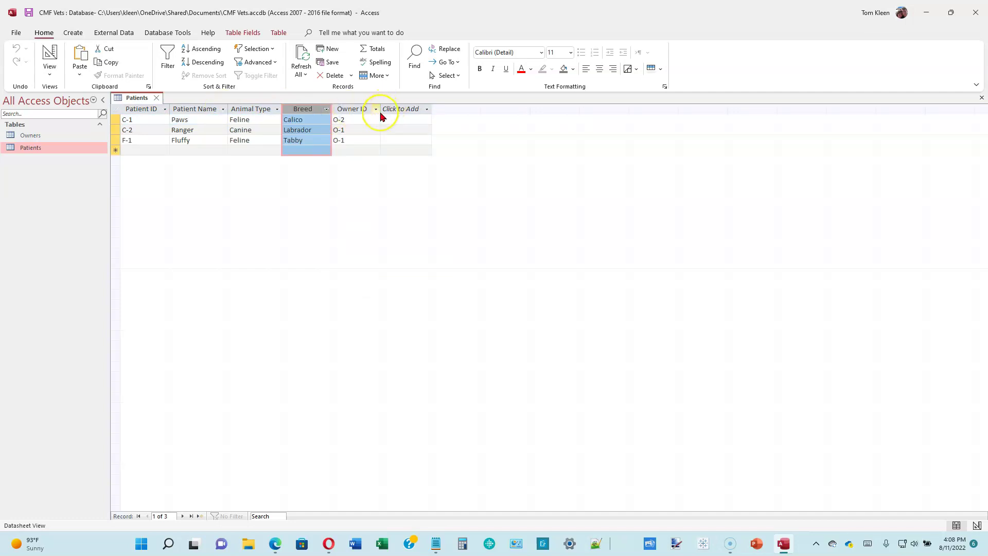
click(157, 98)
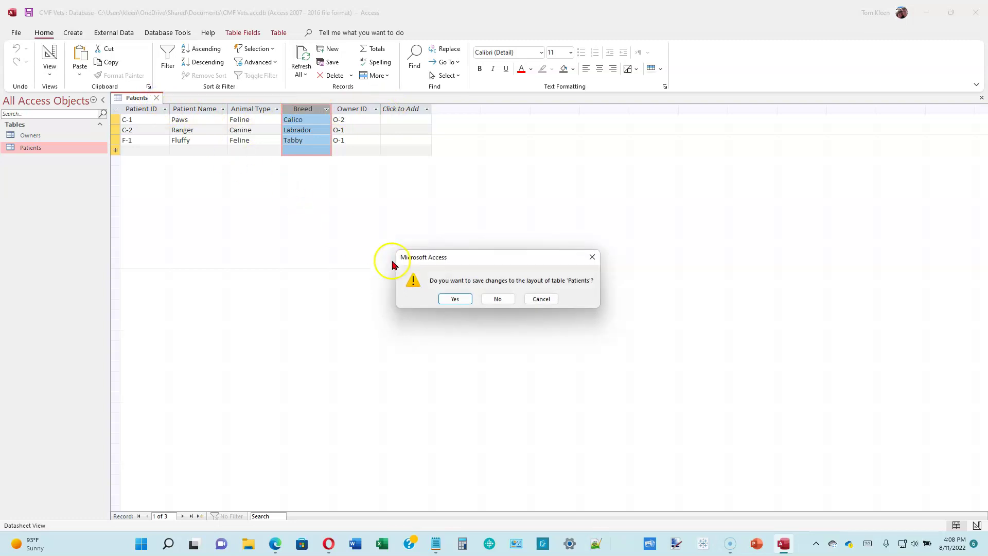
click(469, 300)
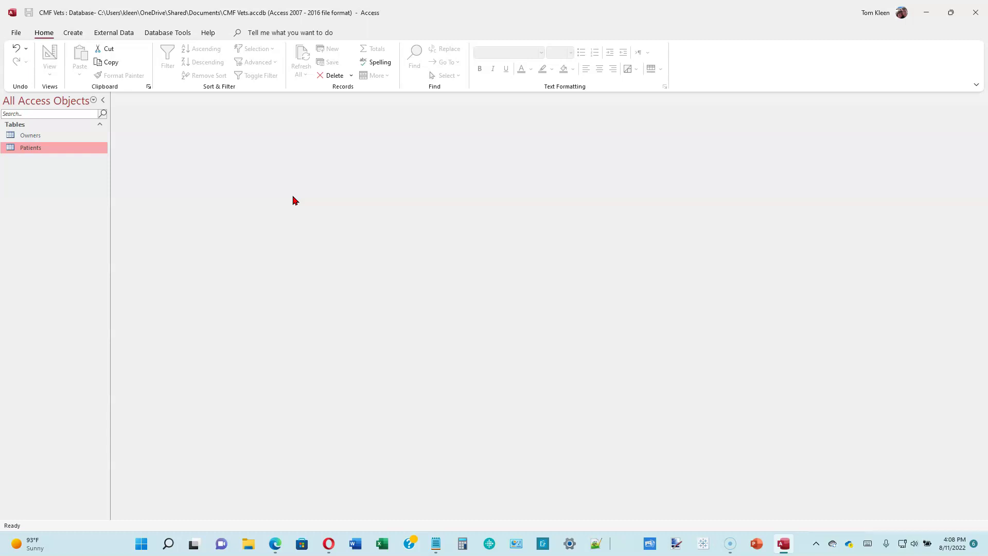
Start an import via External Data > New Data Source > From Database > Access.
click(299, 238)
click(310, 241)
click(122, 30)
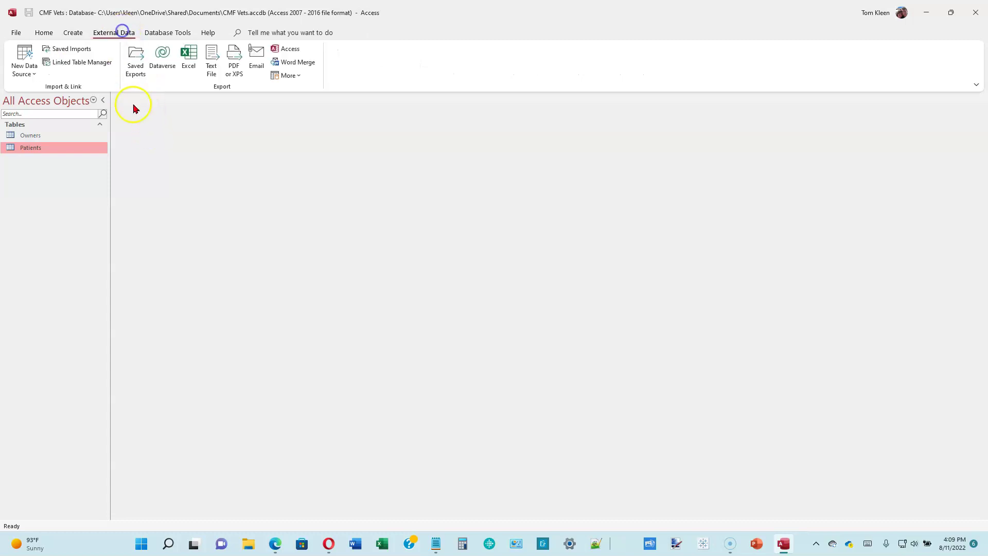
click(34, 74)
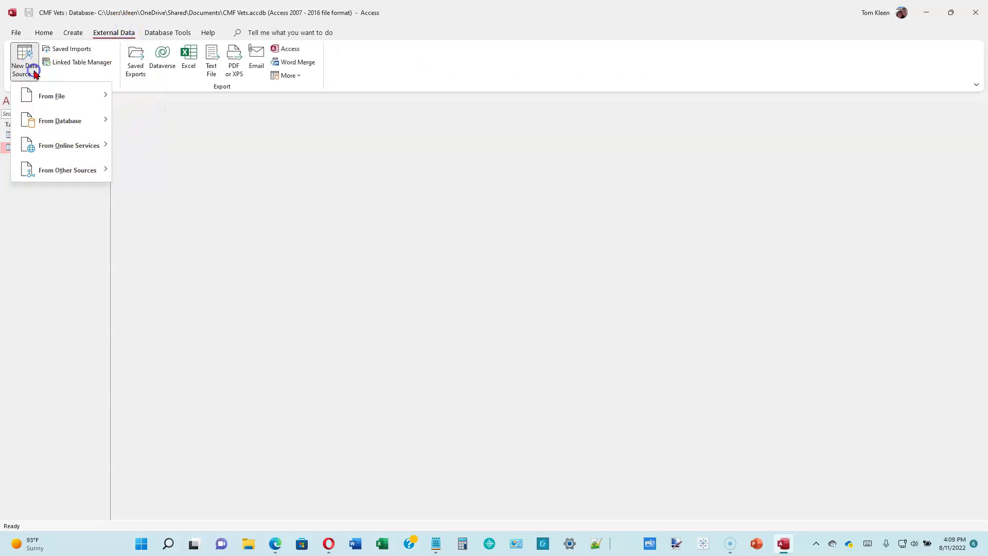
click(60, 124)
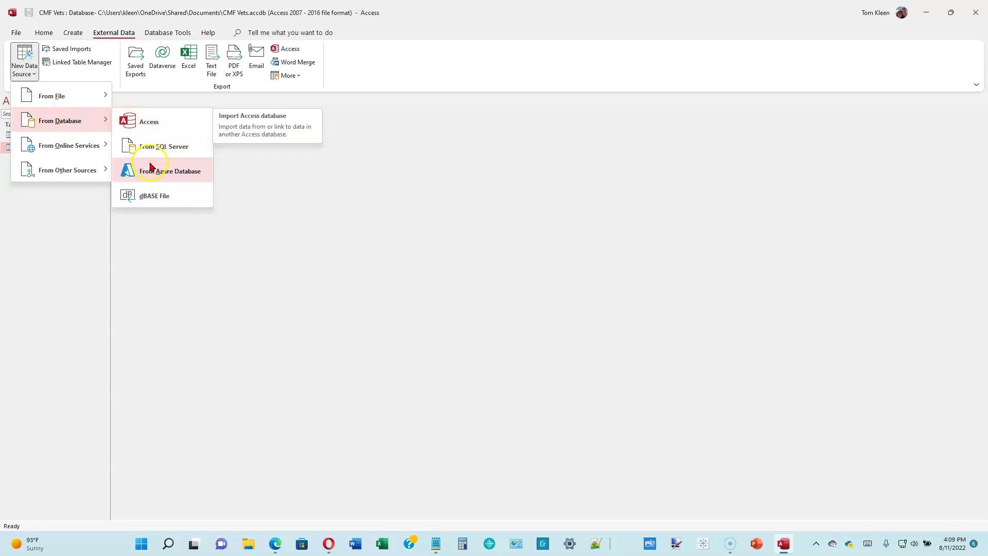
click(154, 127)
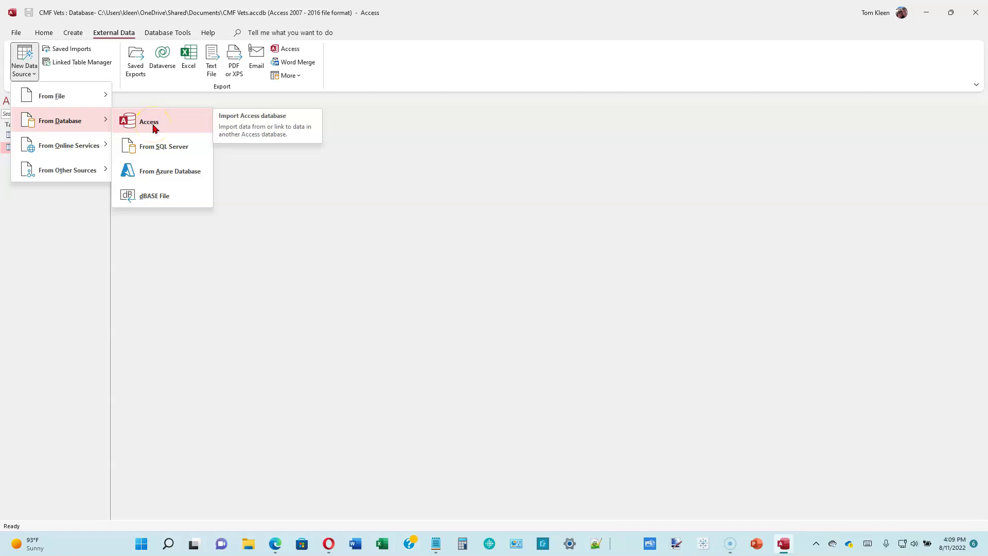
click(154, 127)
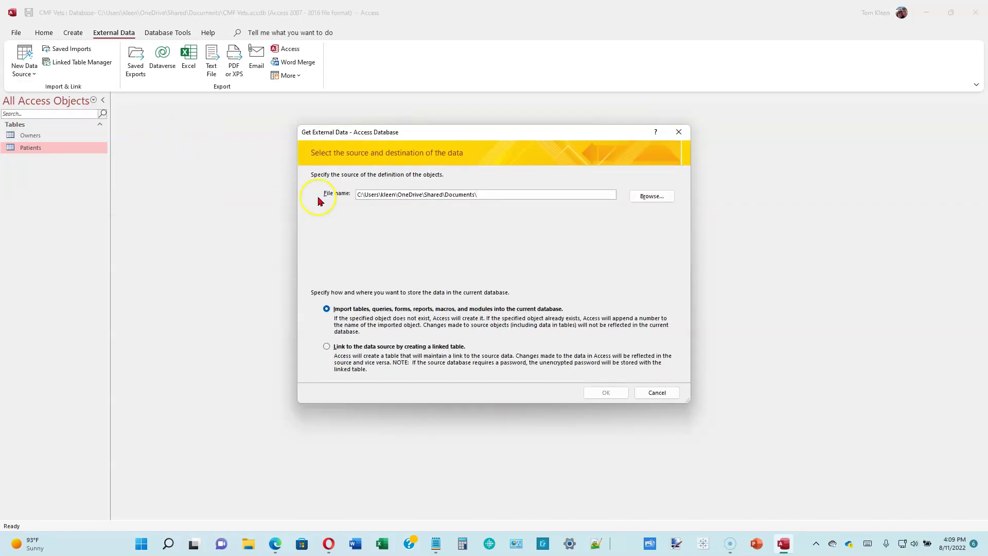
Pick Support_AC_CMF Vets Extra Tables.accdb from the Module 1 data folders as the import source.
click(653, 199)
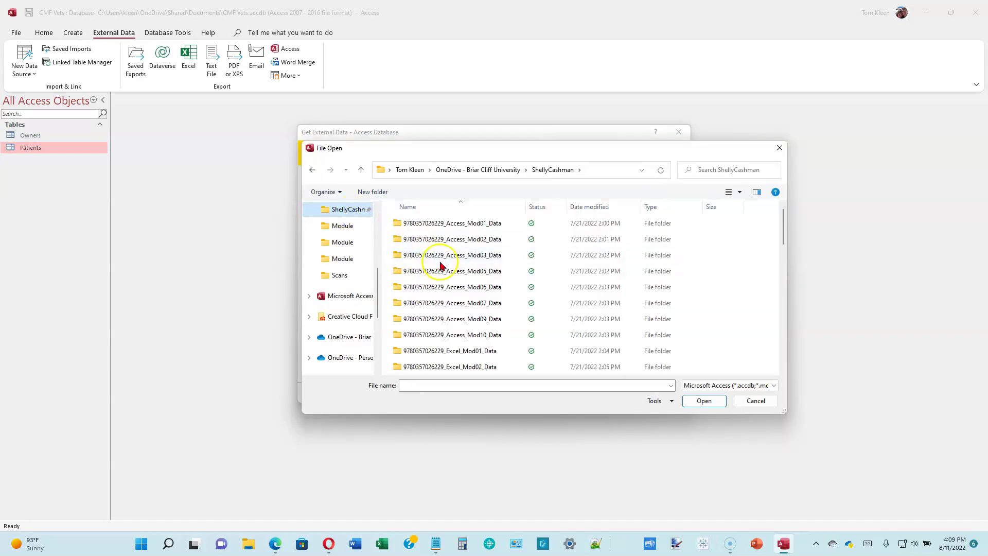
scroll(352, 210, down, 5)
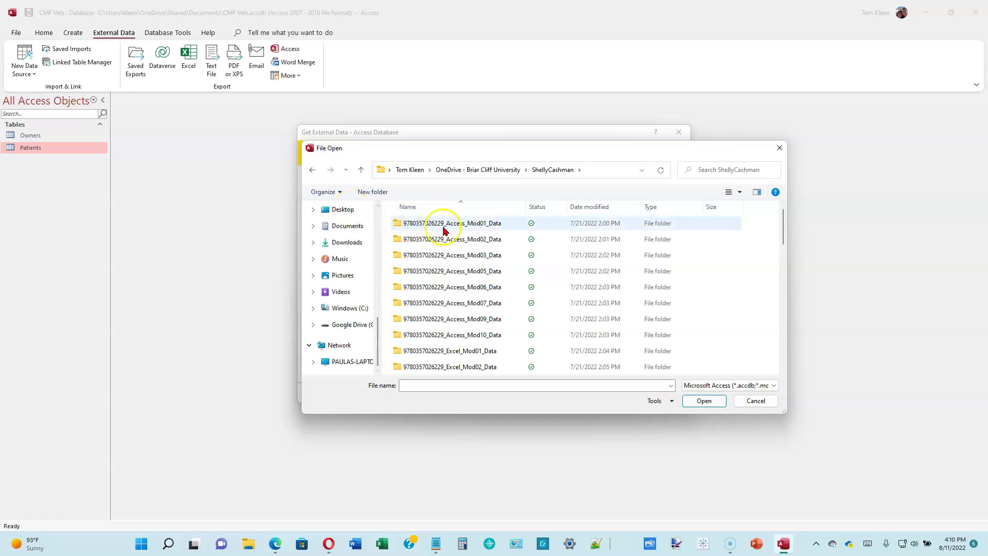
double_click(479, 228)
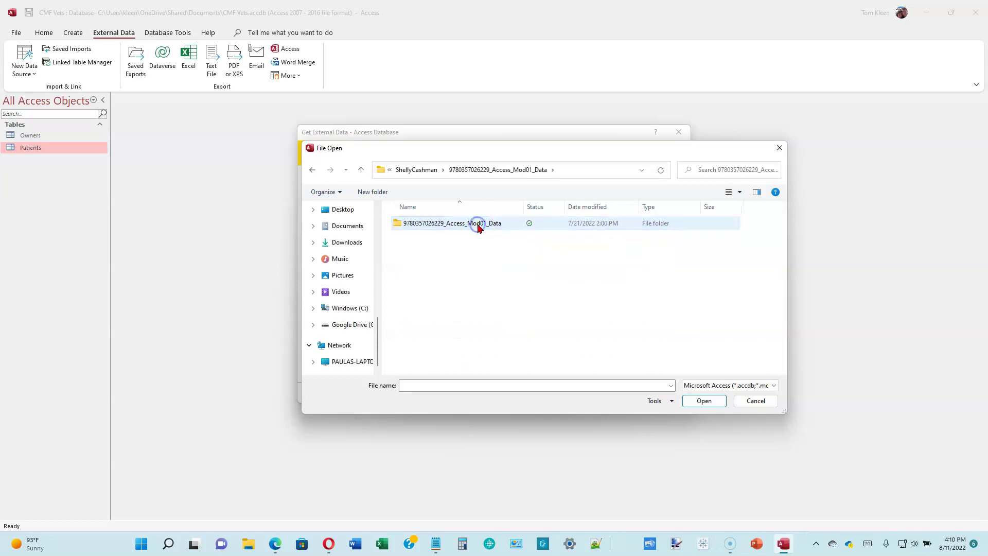
double_click(475, 226)
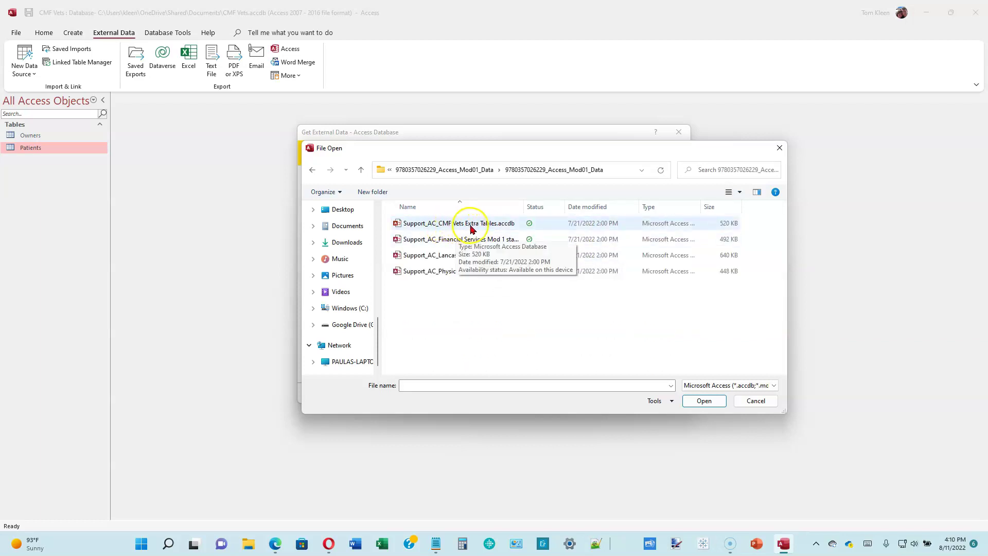
double_click(476, 225)
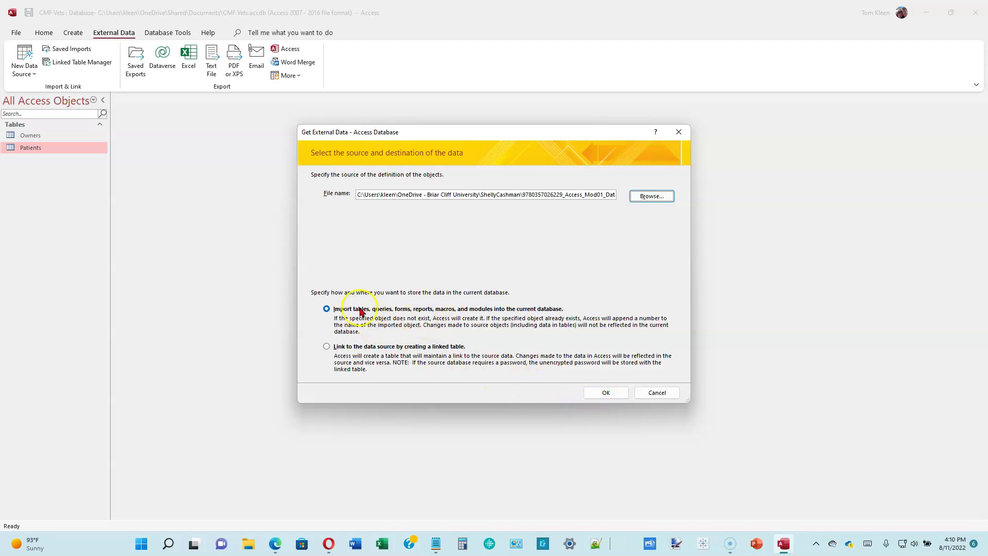
click(614, 394)
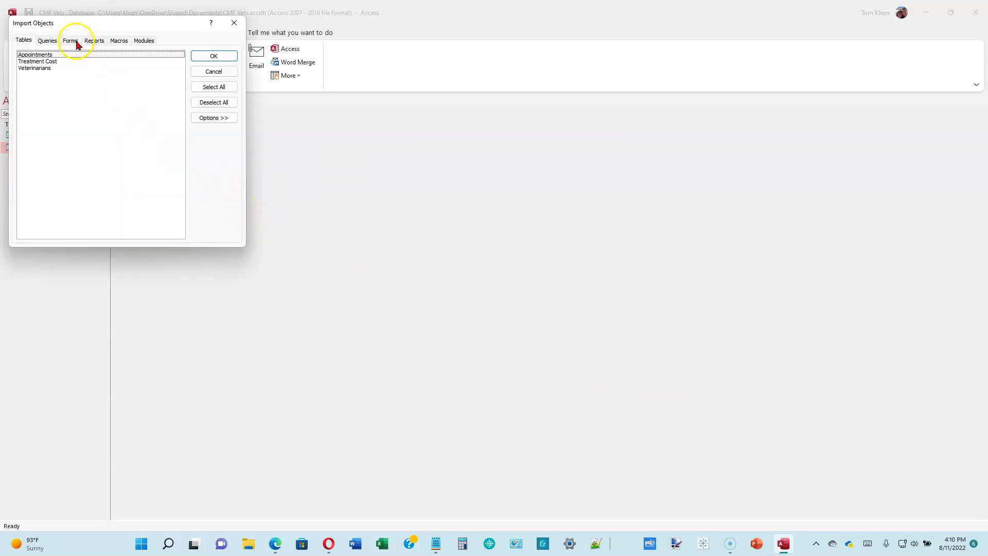
Centre the Import Objects dialog and check each tab for importable objects.
drag(73, 26, 351, 142)
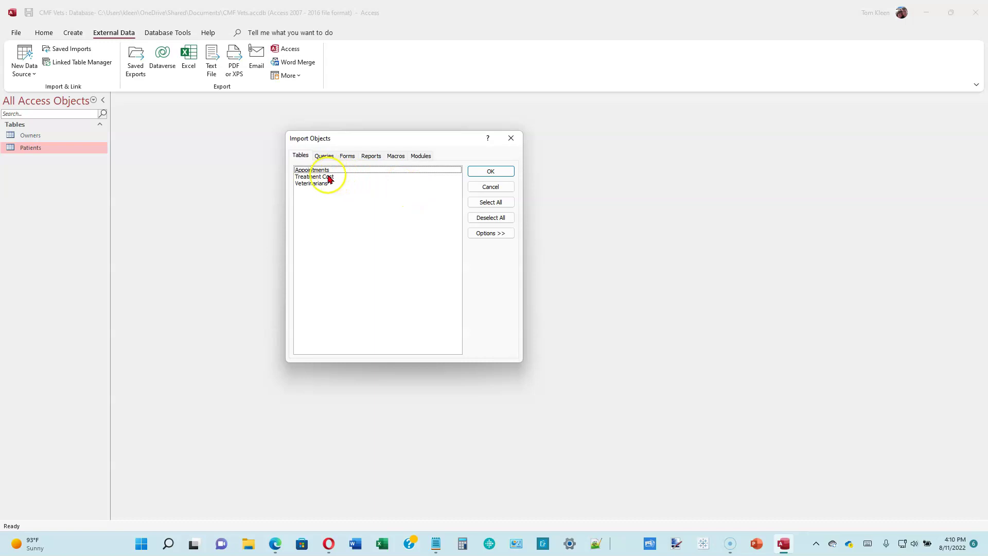
click(305, 156)
click(323, 156)
click(346, 156)
click(371, 156)
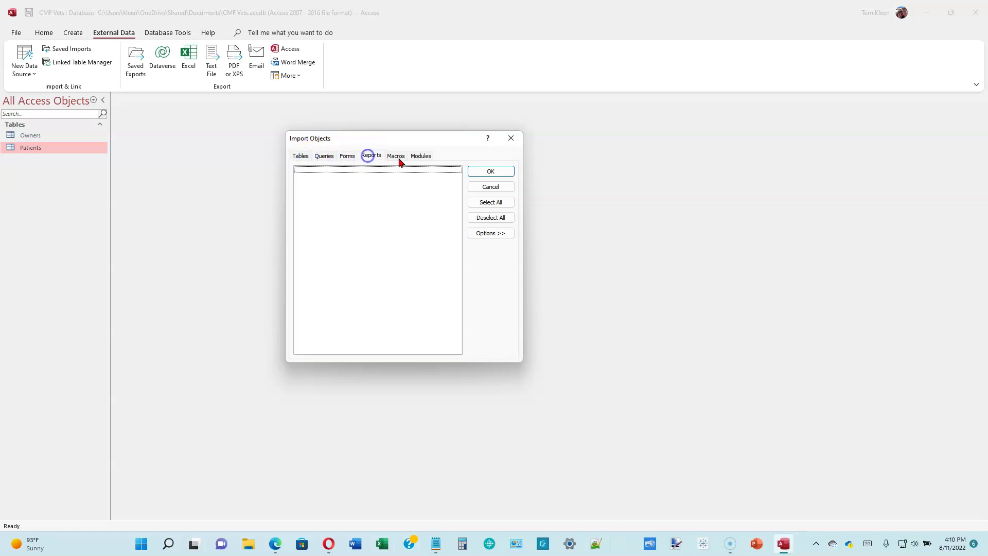
click(398, 157)
click(418, 157)
click(302, 156)
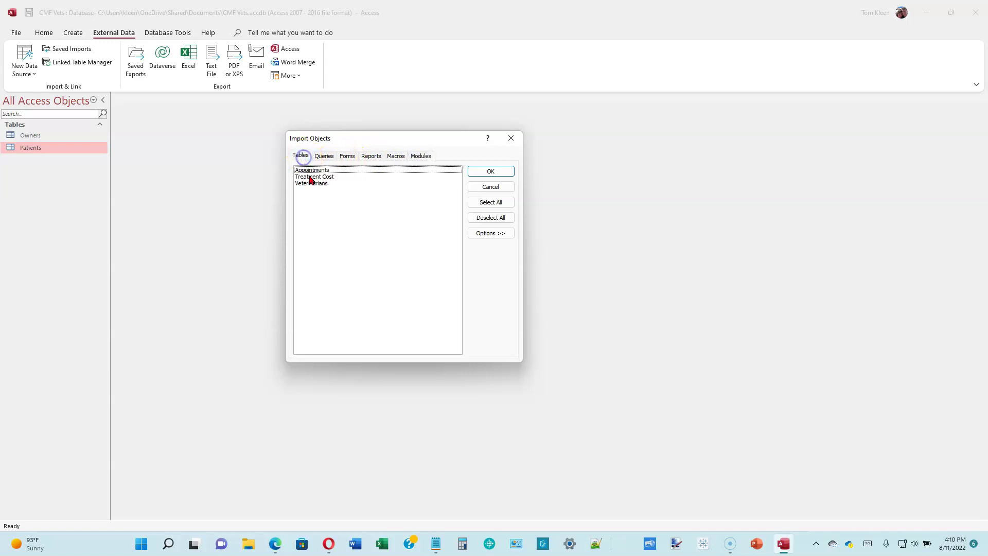
Import all three tables—Appointments, Treatment Cost, Veterinarians—without saving the import steps.
click(485, 203)
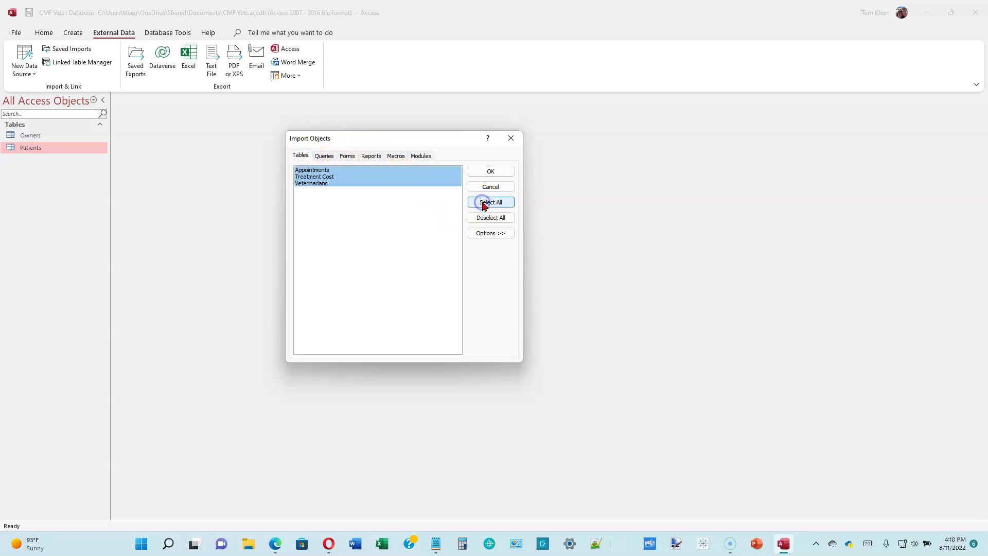
click(490, 172)
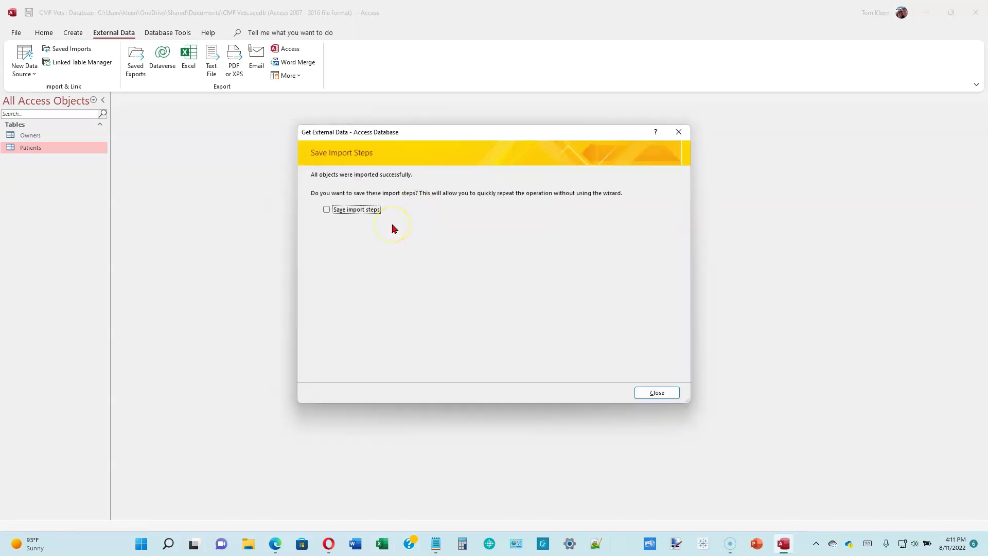
click(646, 395)
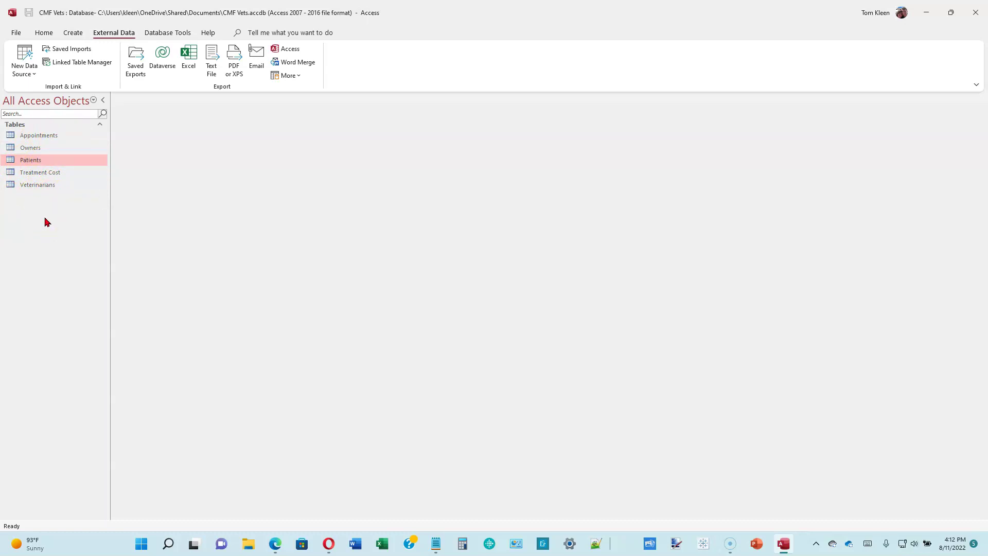
Select the Owners table in the Navigation Pane and switch to the Create tab.
click(32, 149)
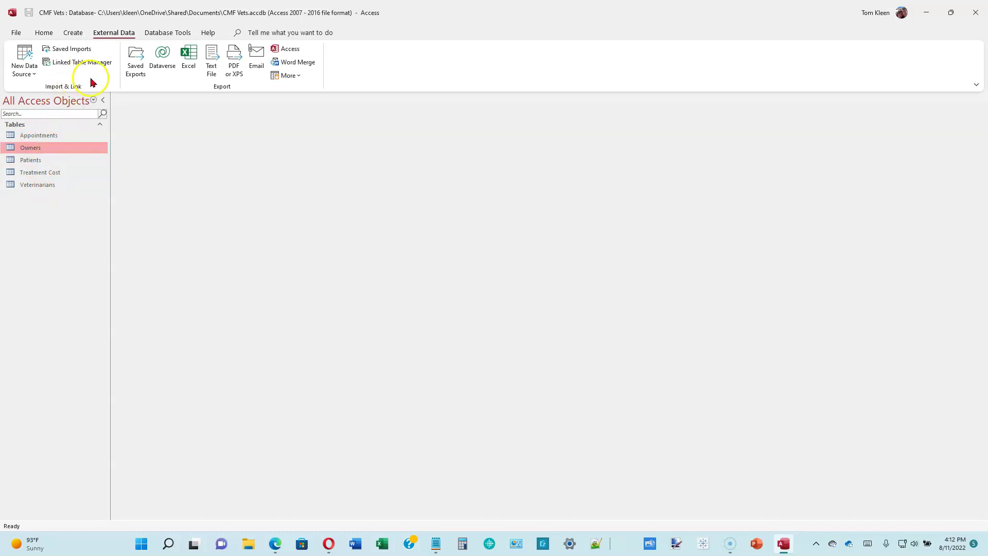
click(73, 33)
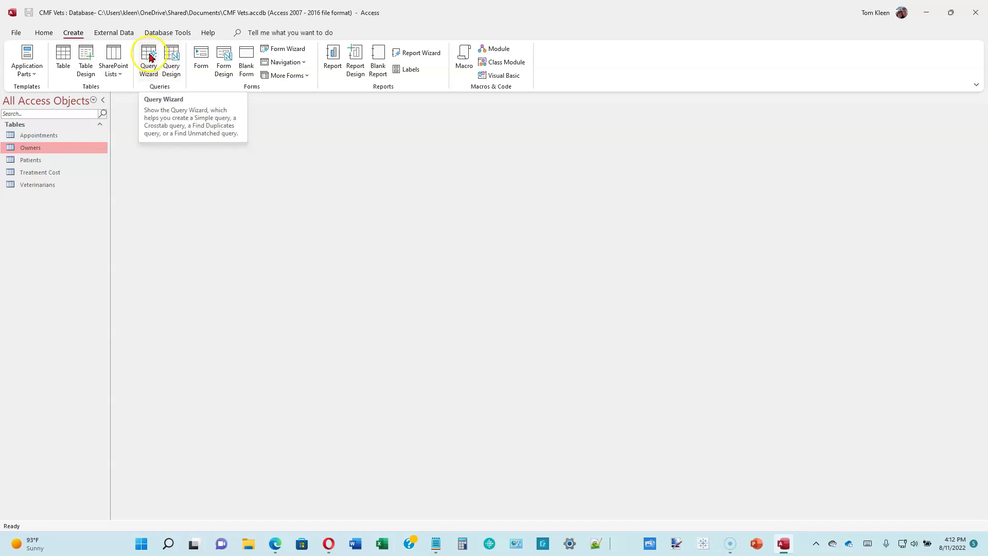
Start a simple query with Owner First Name, Last Name, Street, City, State and Postal Code.
click(153, 59)
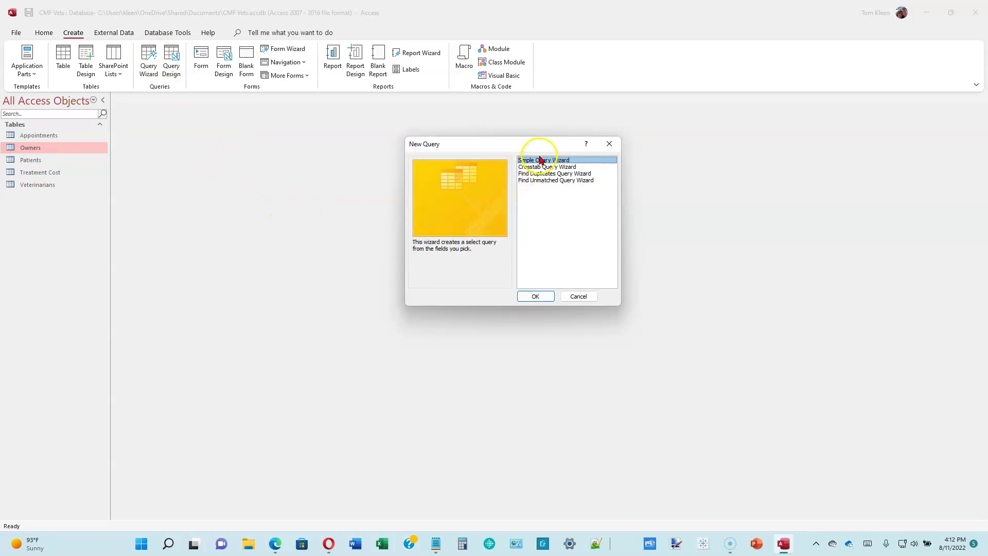
click(540, 297)
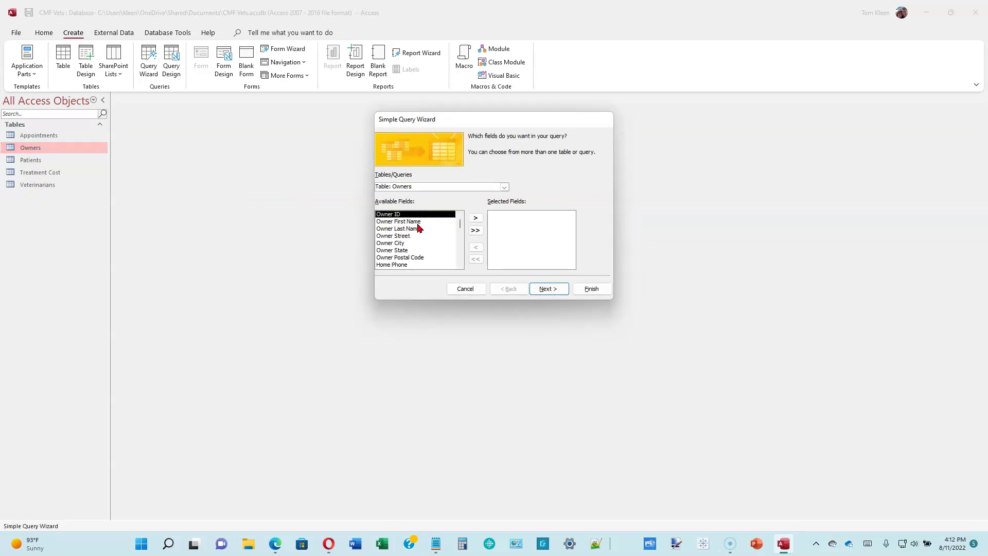
click(412, 221)
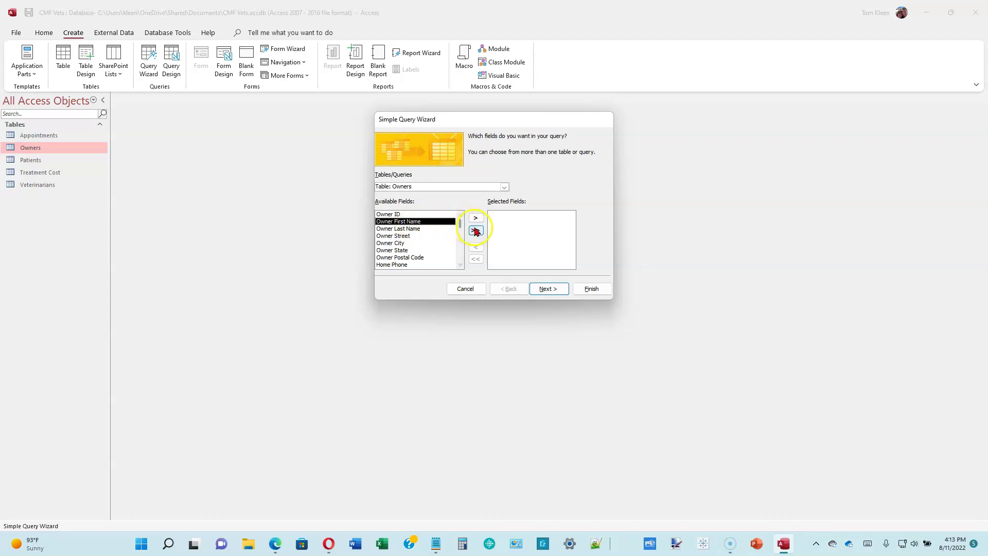
double_click(419, 221)
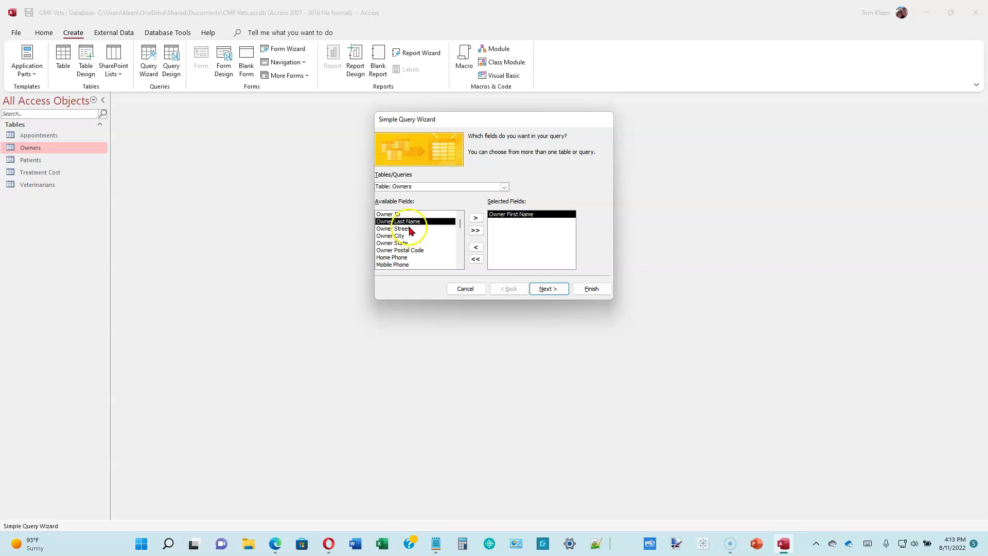
click(412, 222)
double_click(413, 222)
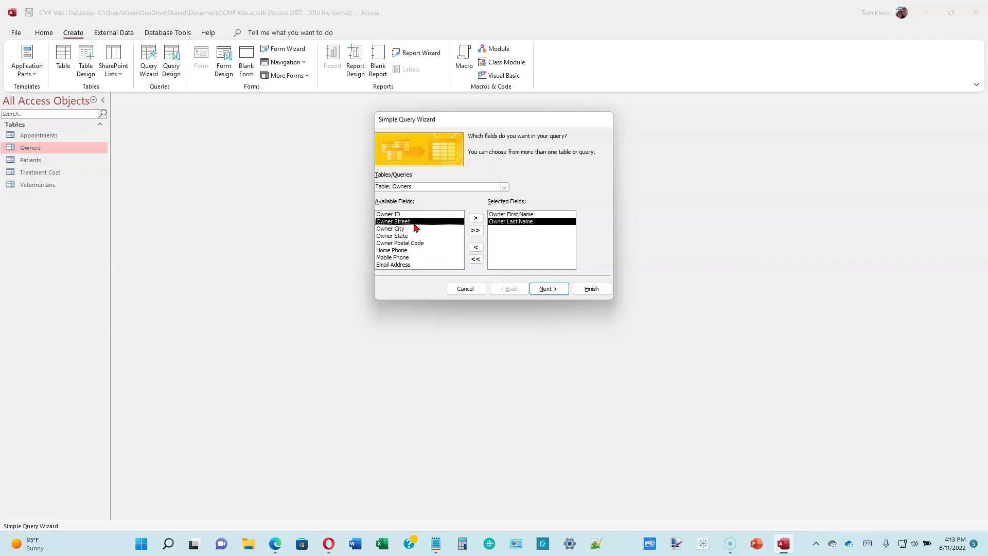
double_click(415, 225)
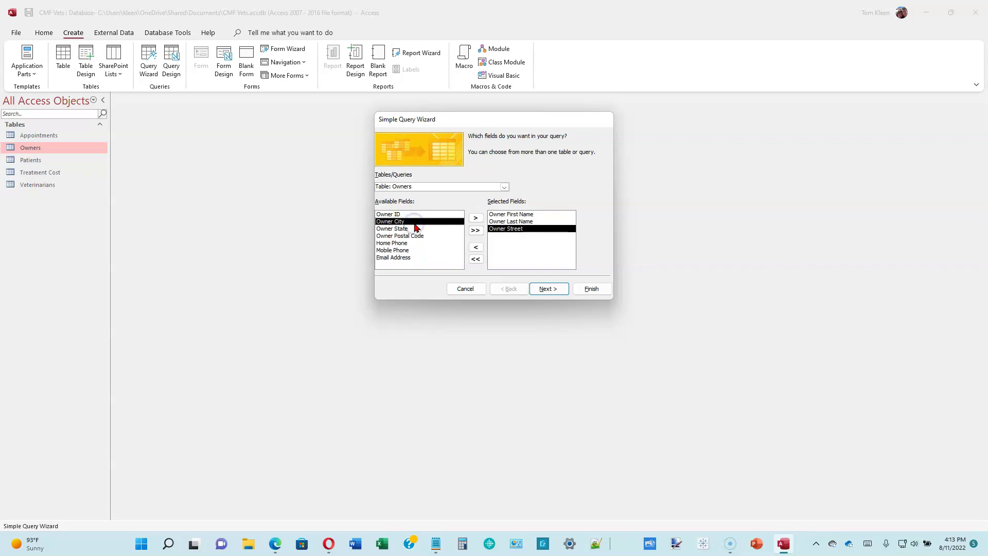
double_click(415, 224)
double_click(417, 225)
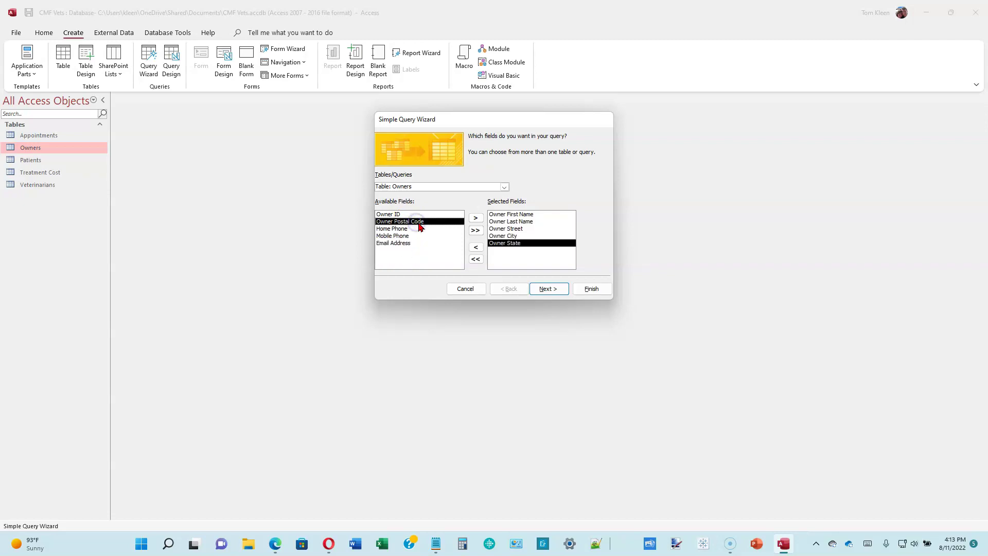
double_click(419, 224)
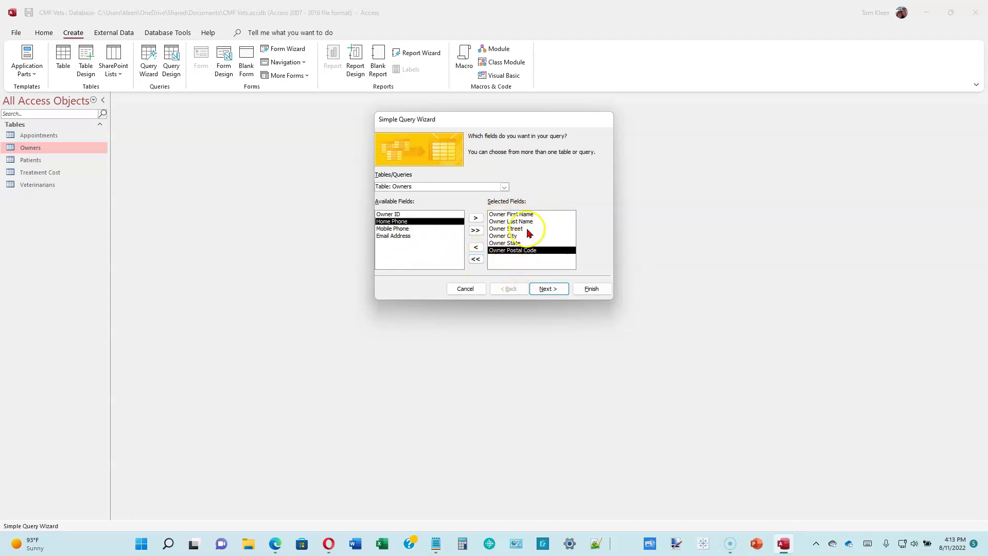
click(547, 289)
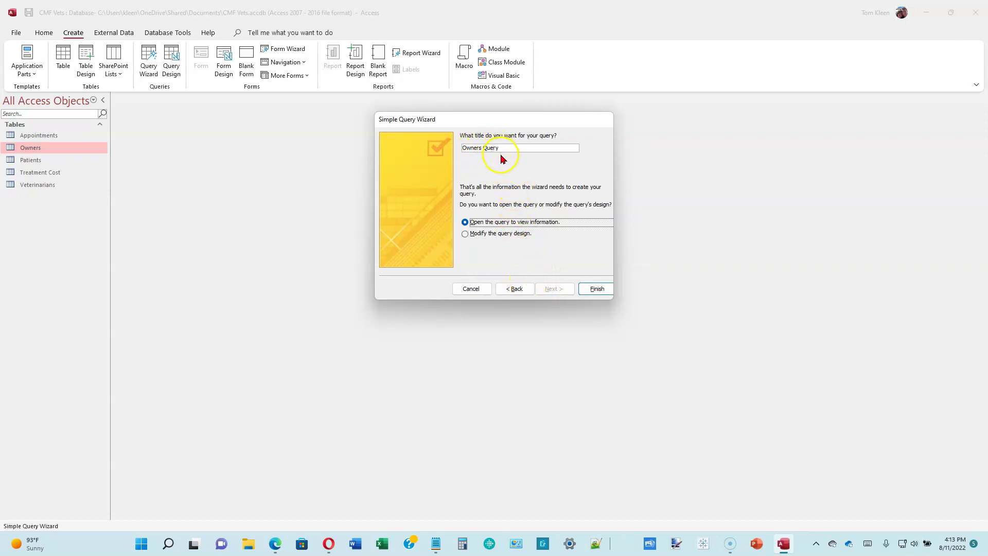
Finish Owners Query to open it as a datasheet, then select the Owners table.
click(597, 290)
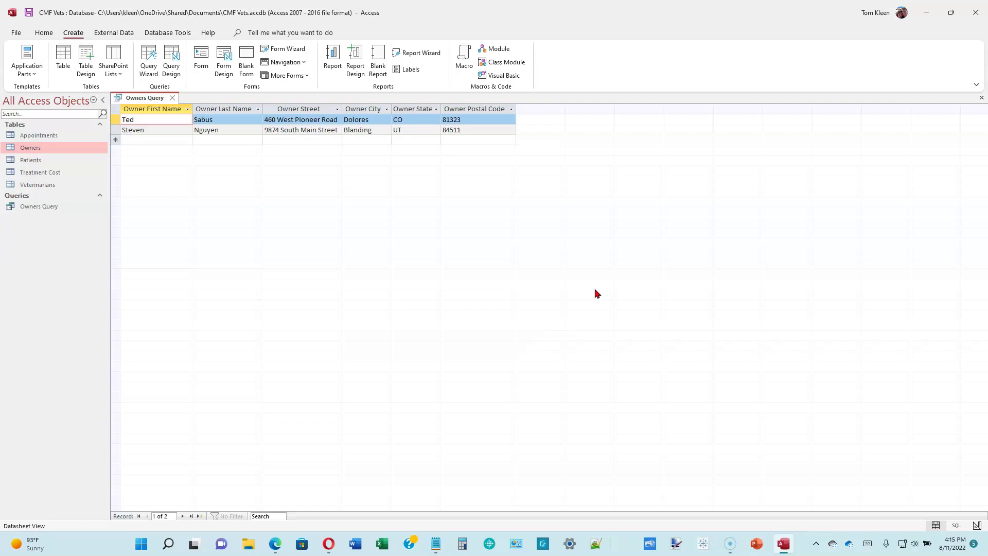
click(571, 301)
click(554, 302)
click(307, 277)
click(49, 149)
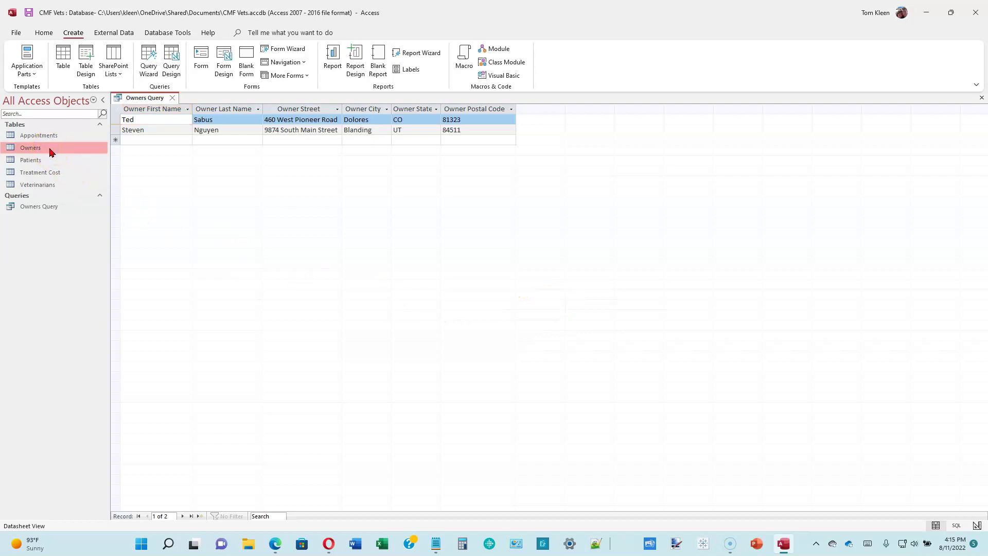
Create a quick Owners form, page through records O-1 and O-2, then save it.
click(73, 34)
click(201, 57)
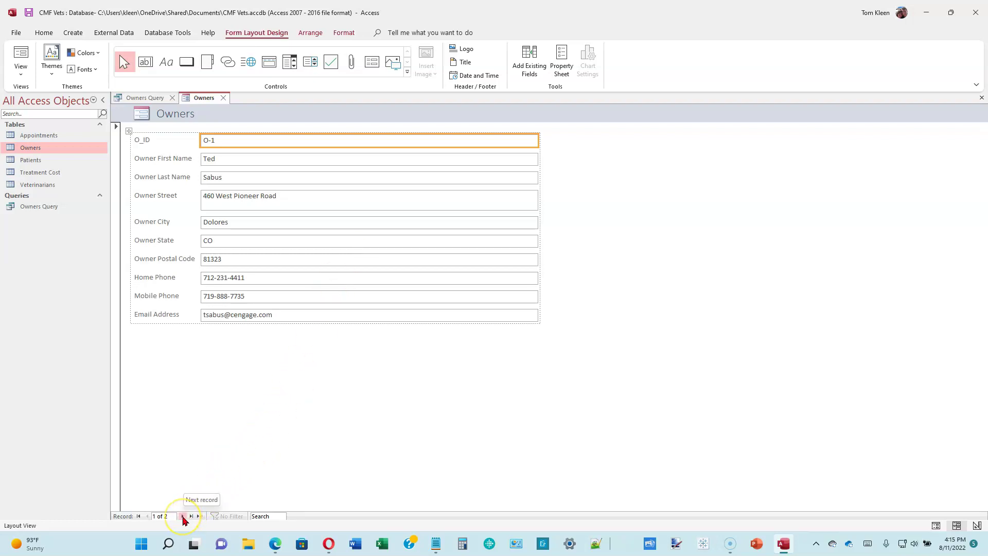
click(184, 516)
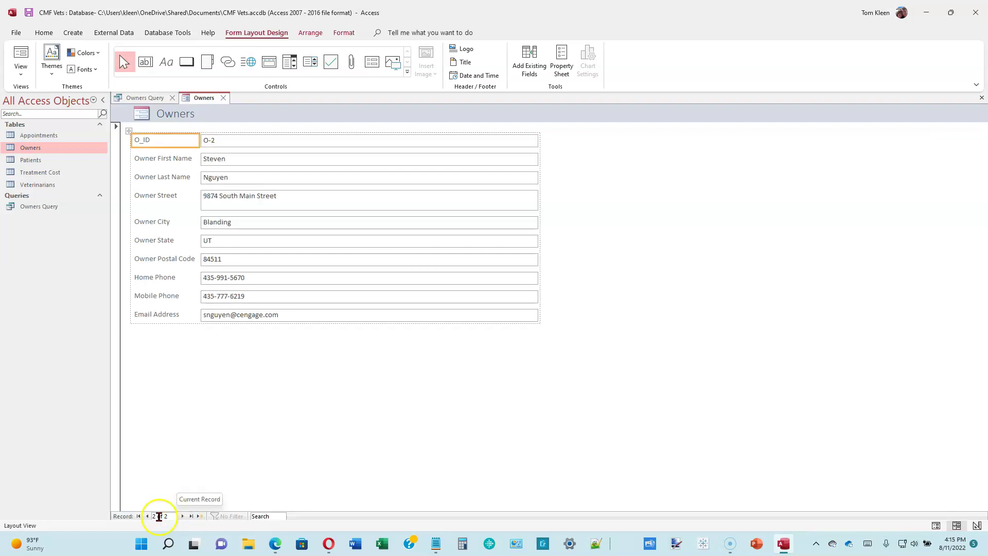
click(147, 516)
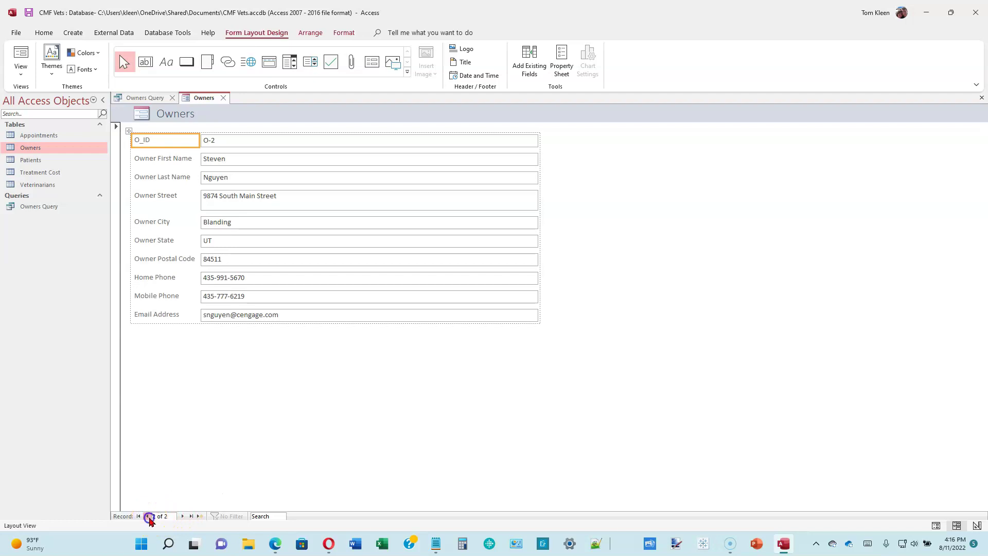
click(183, 516)
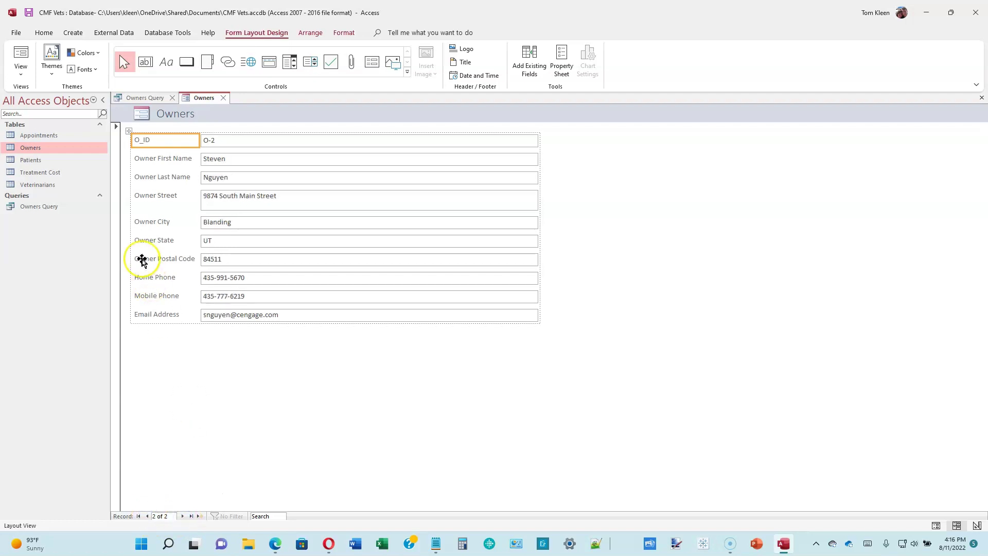
click(29, 13)
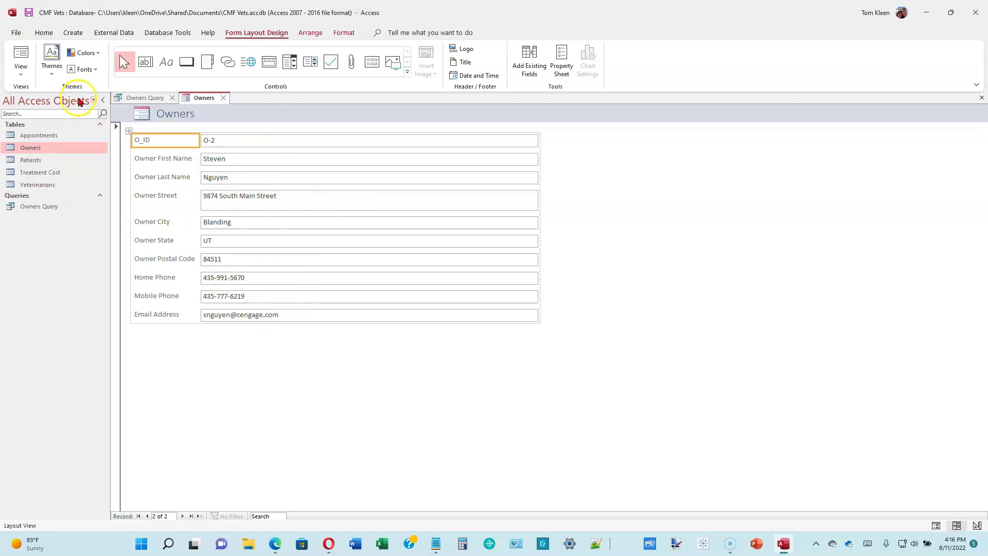
Save the new form as 'Owners Form' and close it.
click(30, 15)
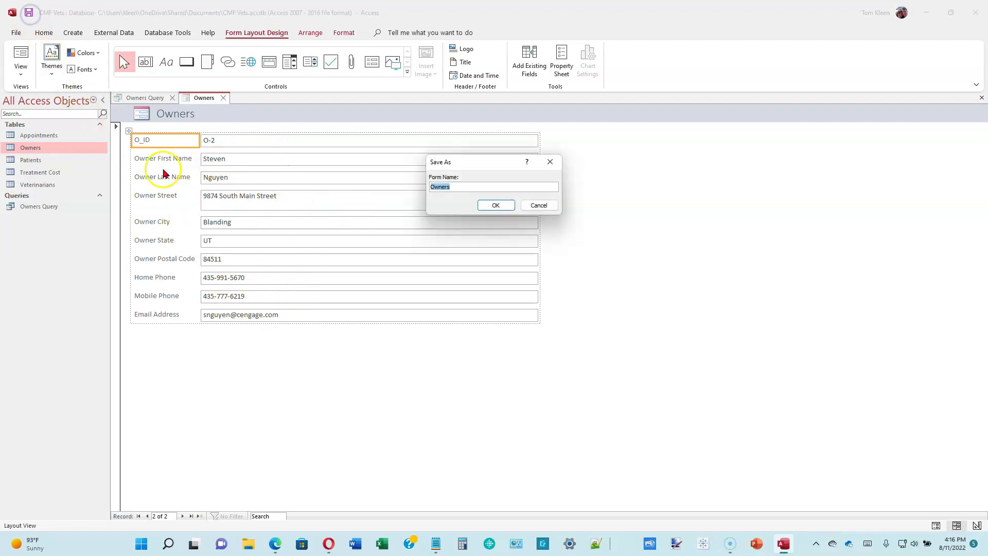
click(473, 186)
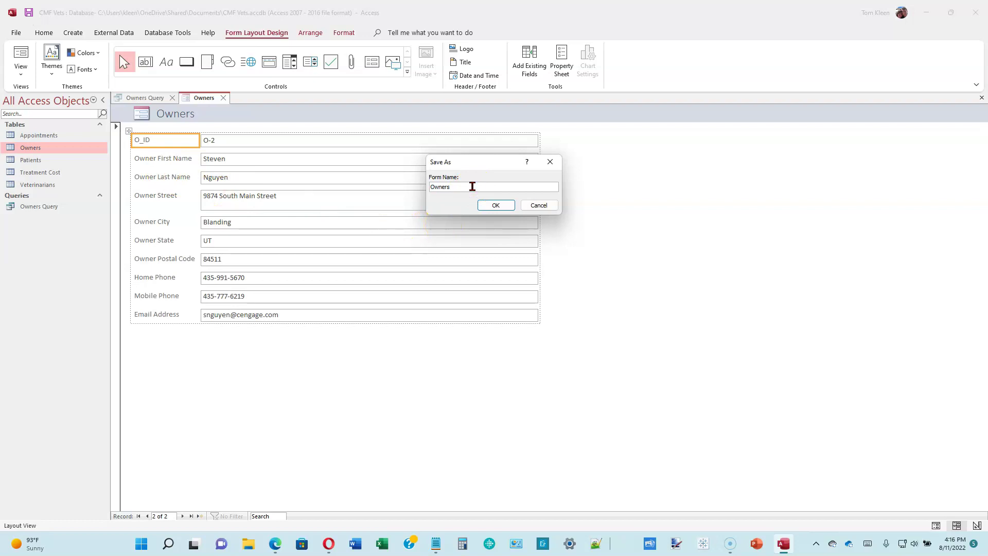
text(Forma)
key(BackSpace)
click(500, 205)
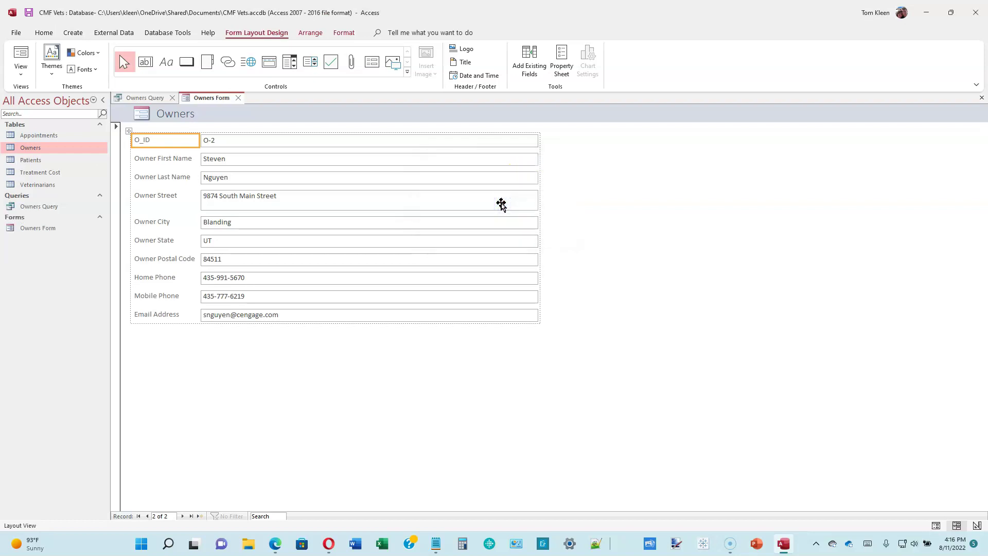
click(239, 98)
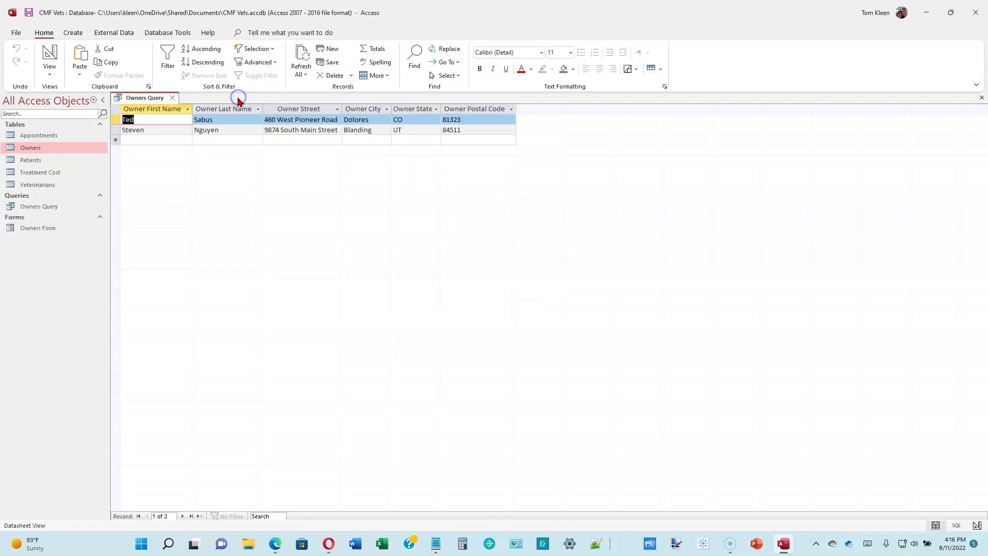
Close Owners Query and bring up the Create ribbon commands.
click(173, 98)
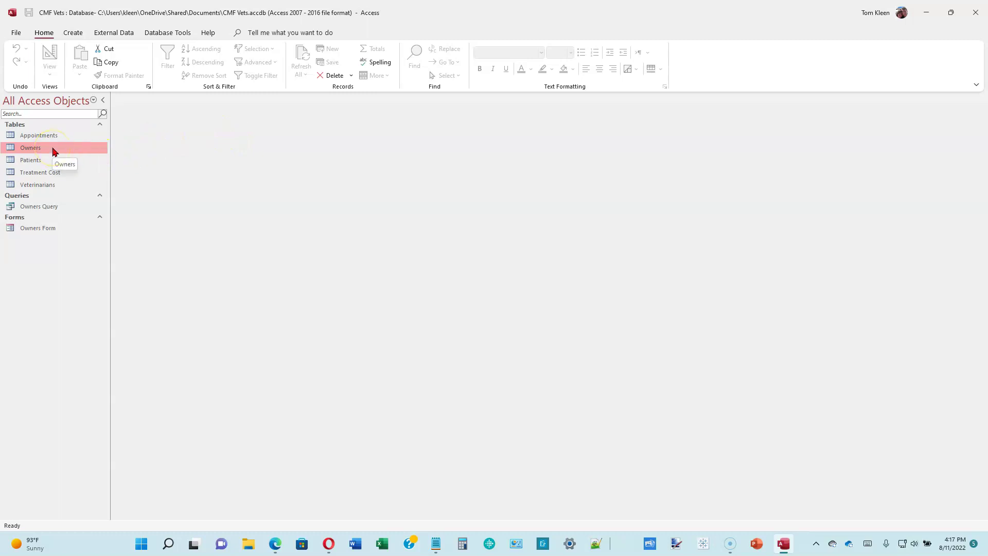
click(75, 33)
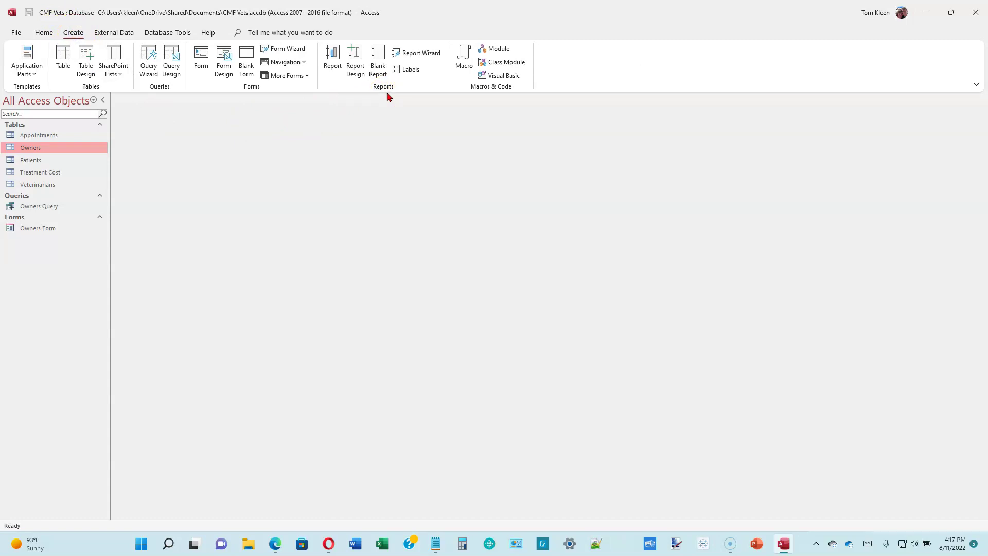
Build an Owners report with first name, last name, street, city and state, skipping grouping and sorting.
click(410, 57)
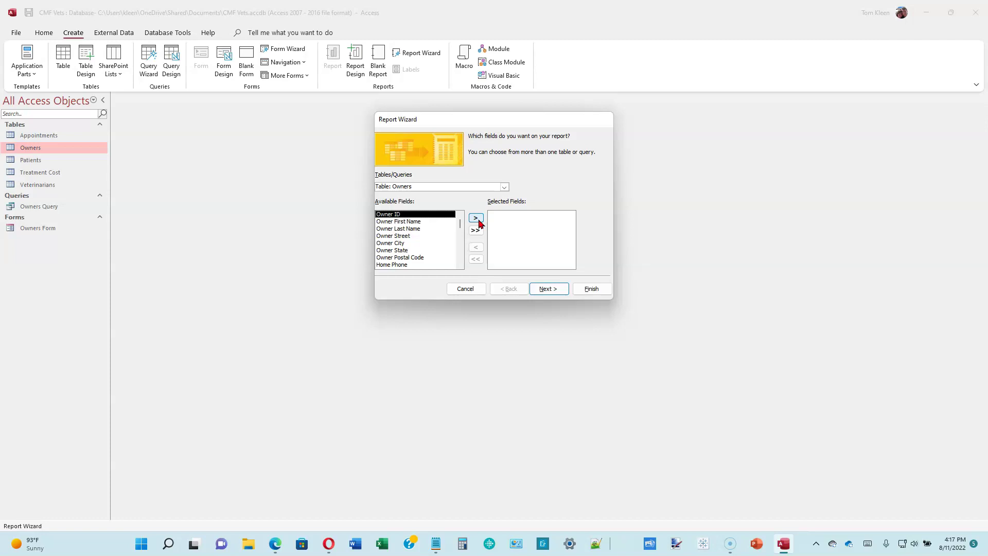
double_click(420, 222)
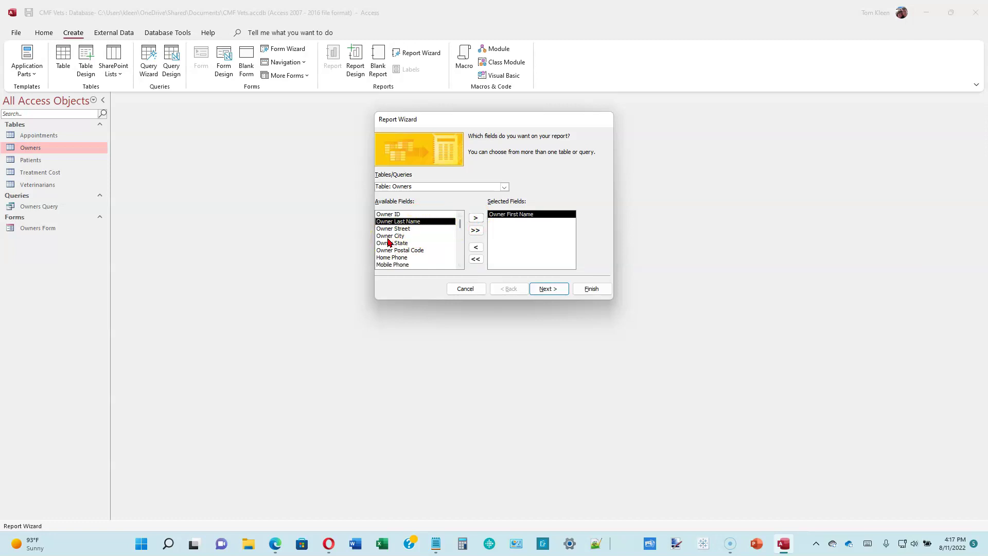
double_click(409, 221)
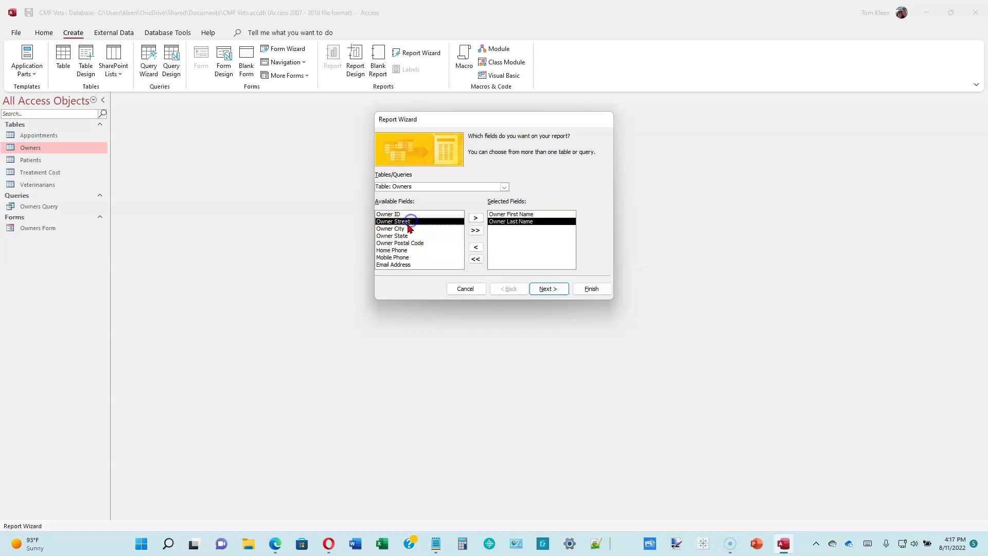
double_click(409, 222)
double_click(409, 221)
double_click(410, 221)
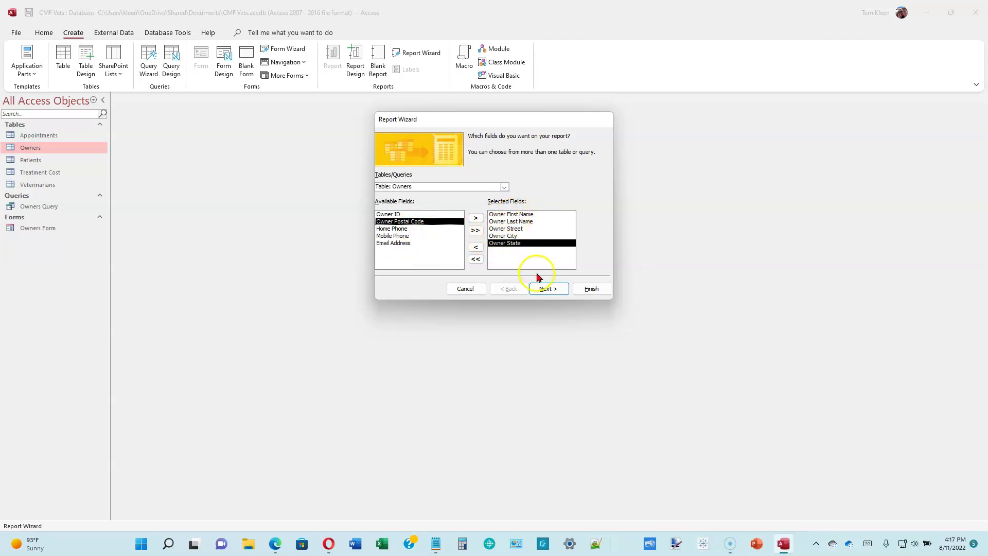
click(554, 290)
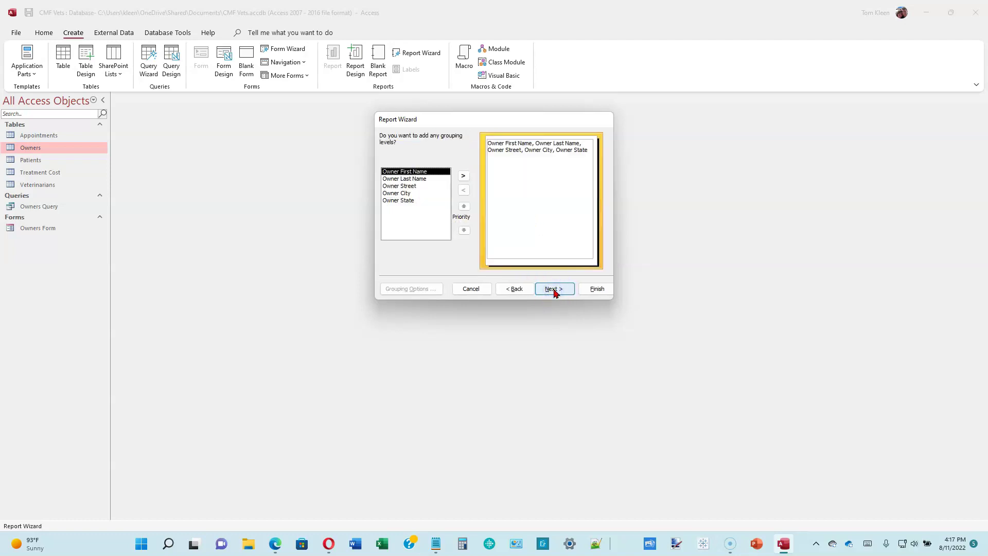
click(552, 290)
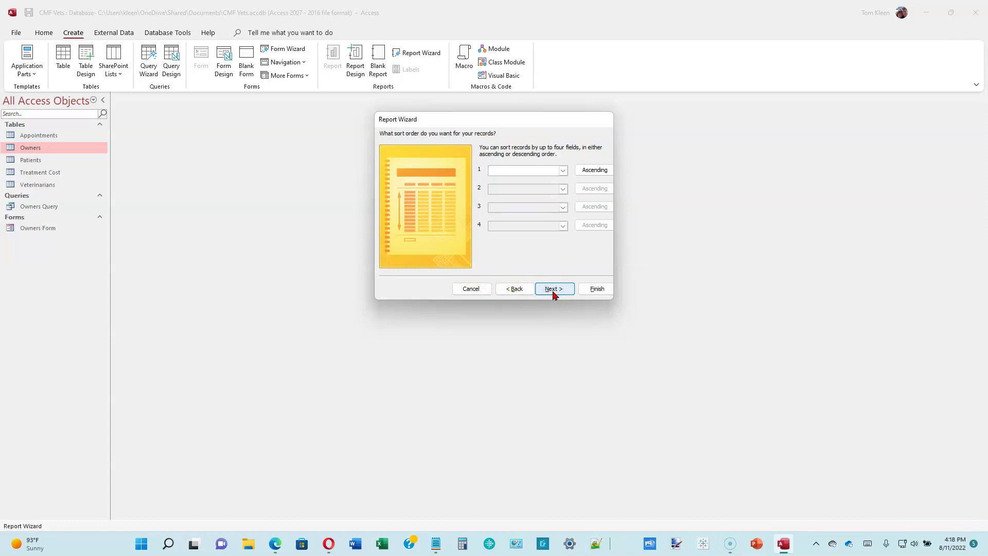
click(554, 292)
click(553, 290)
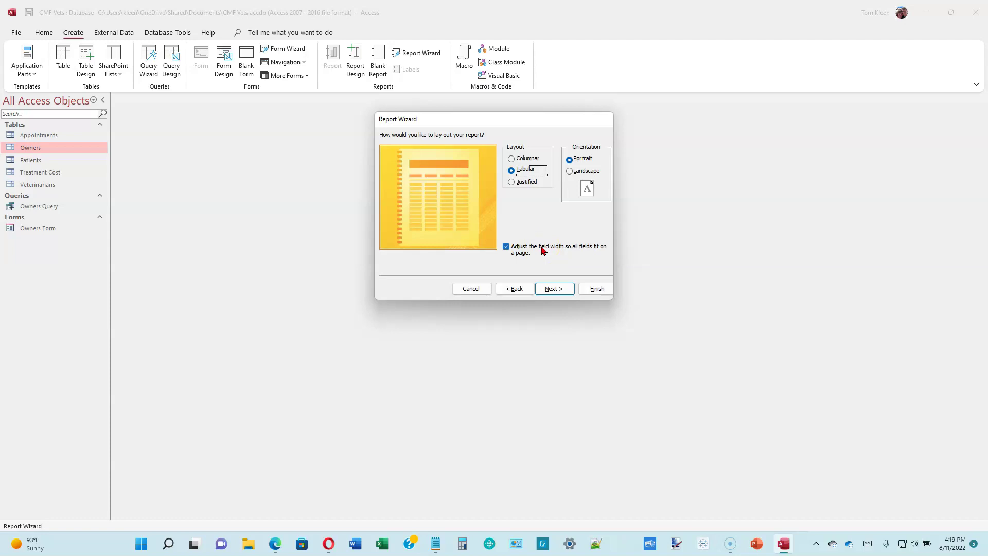
Choose the Columnar layout and title the report 'Owners Report'.
click(512, 160)
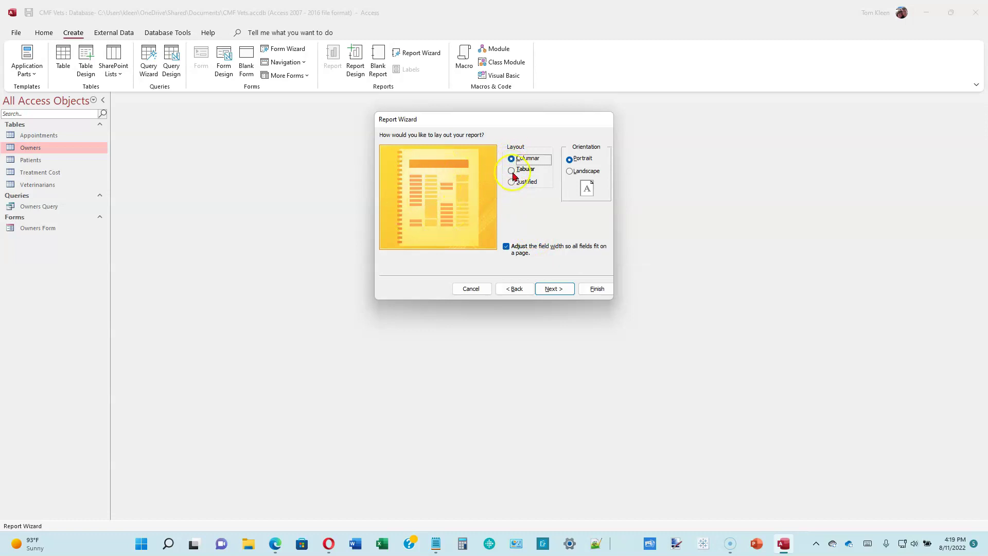
click(512, 172)
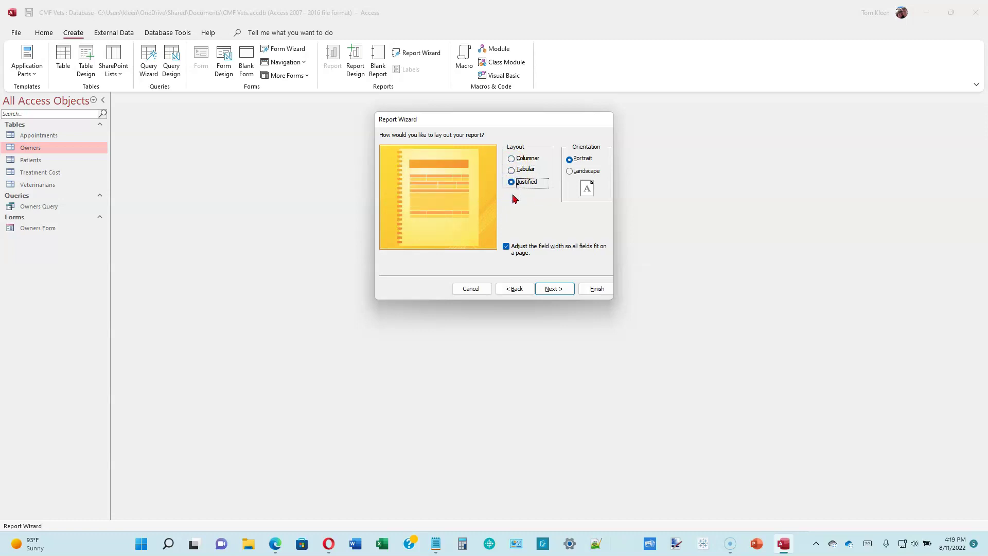
click(513, 160)
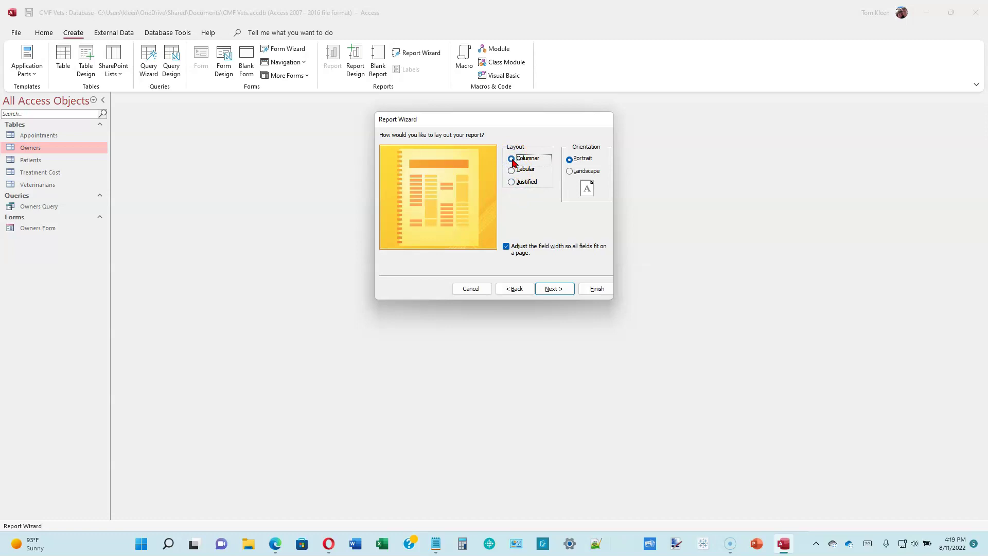
click(562, 292)
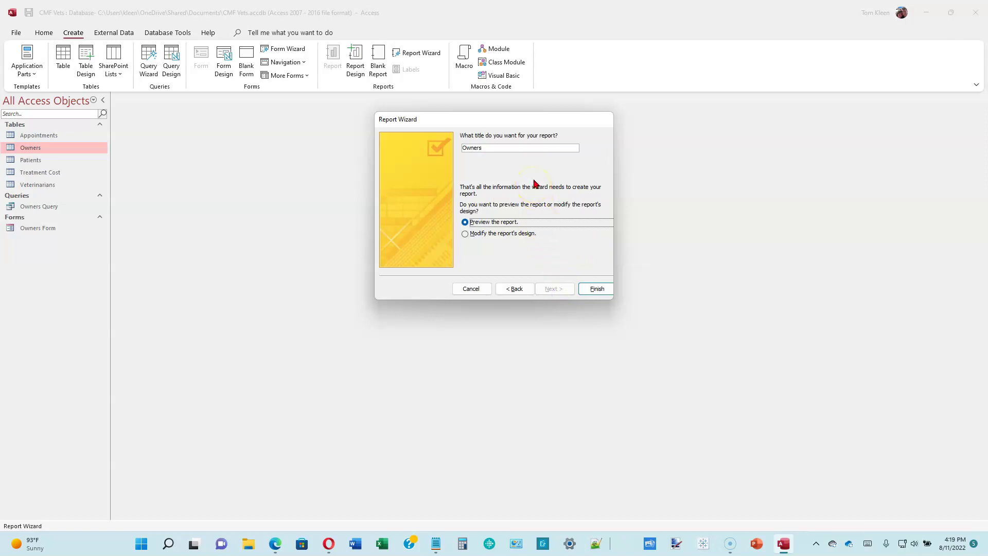
click(529, 149)
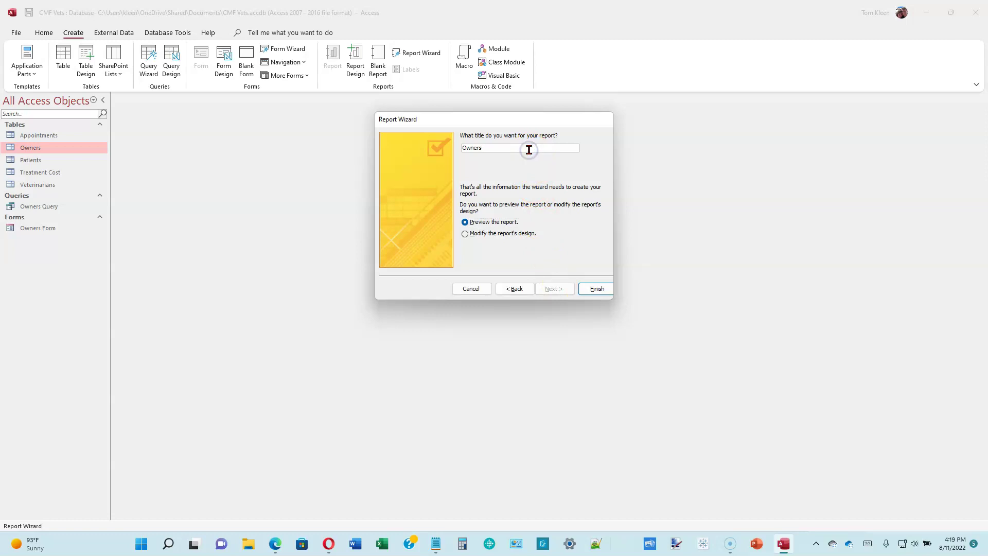
text(Report)
Finish the Report Wizard to preview the columnar Owners Report with both owners.
click(596, 290)
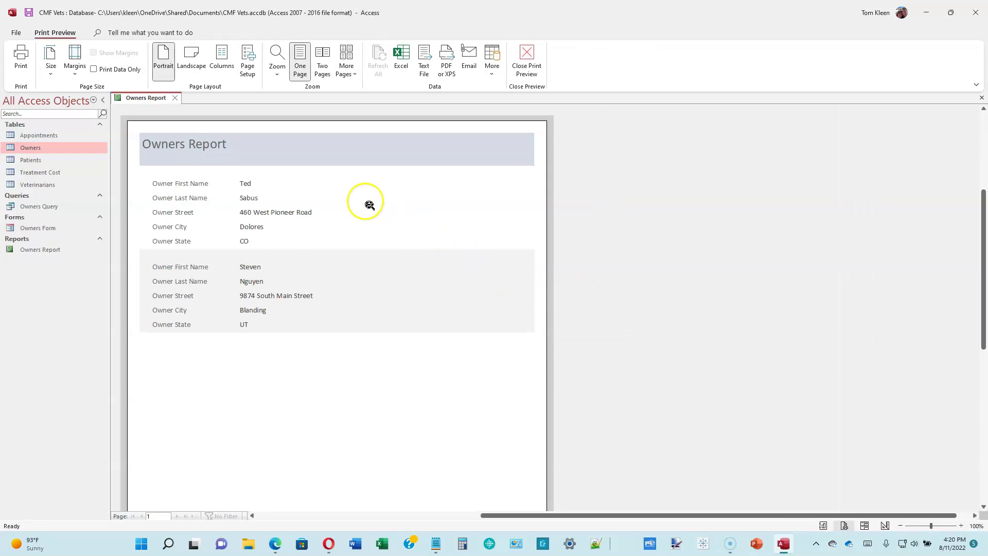